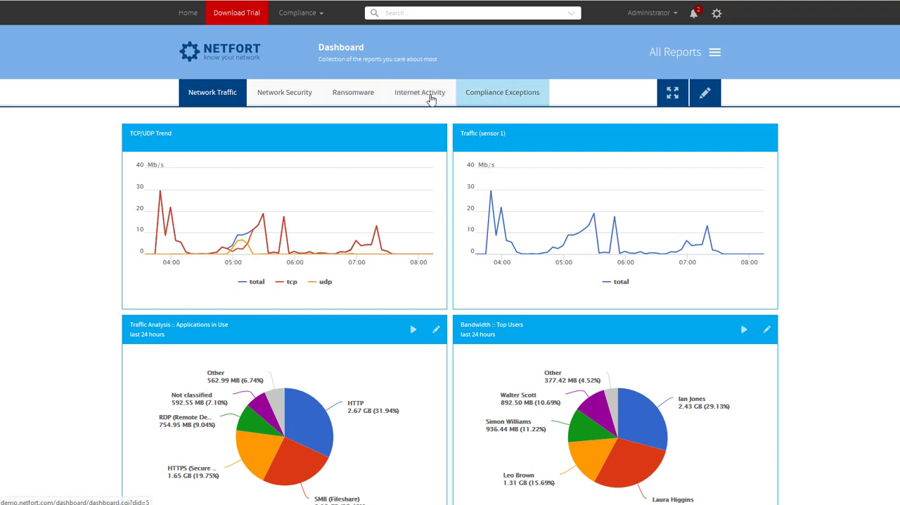
# Review the Internet Activity dashboard, from the web traffic trend and top domains down to the external proxy users and top proxy servers
pyautogui.click(427, 98)
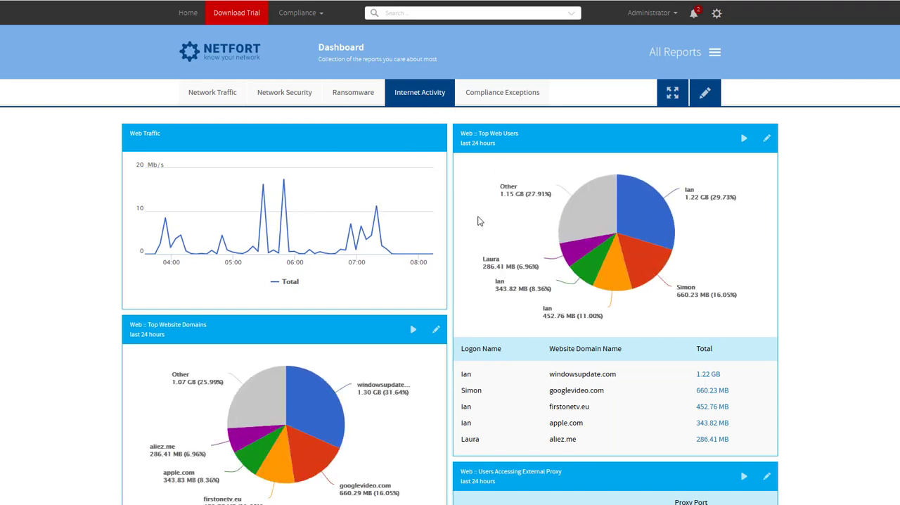
pyautogui.scroll(-1, 366, 211)
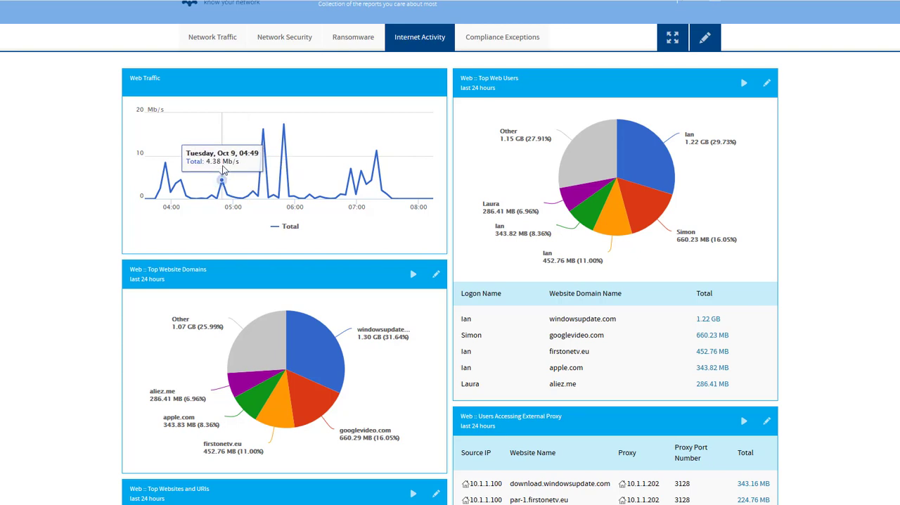
pyautogui.click(284, 130)
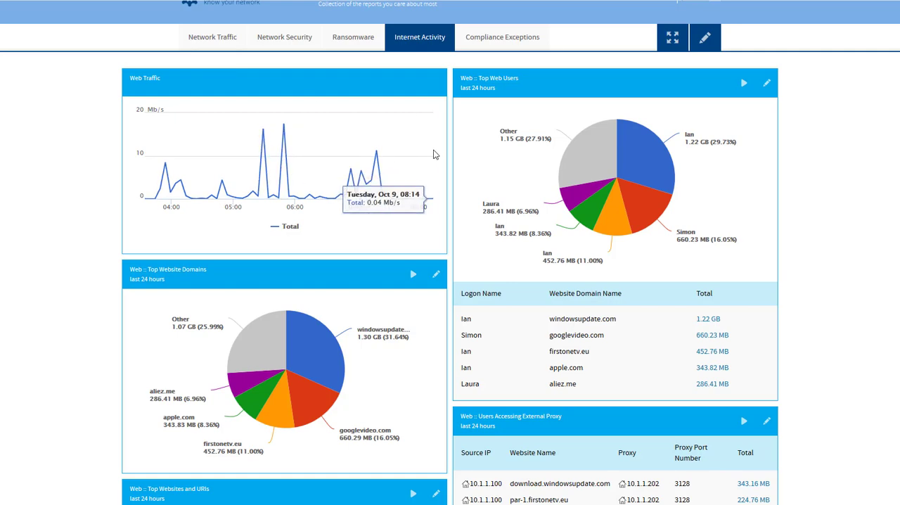
pyautogui.scroll(-1, 619, 267)
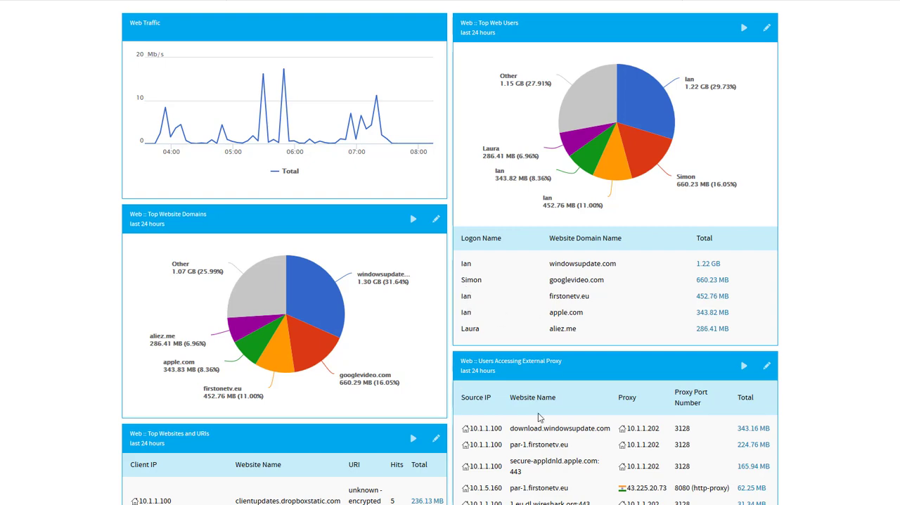
pyautogui.scroll(-2, 565, 279)
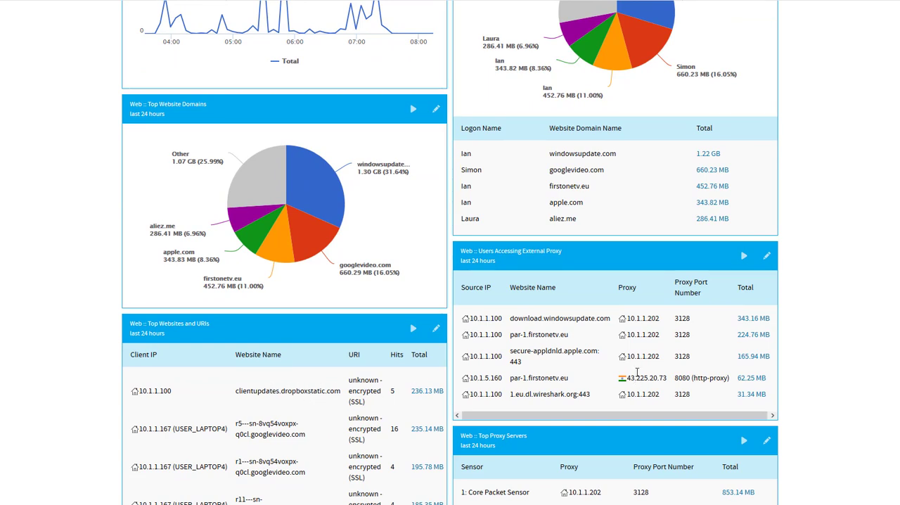
pyautogui.scroll(-1, 604, 316)
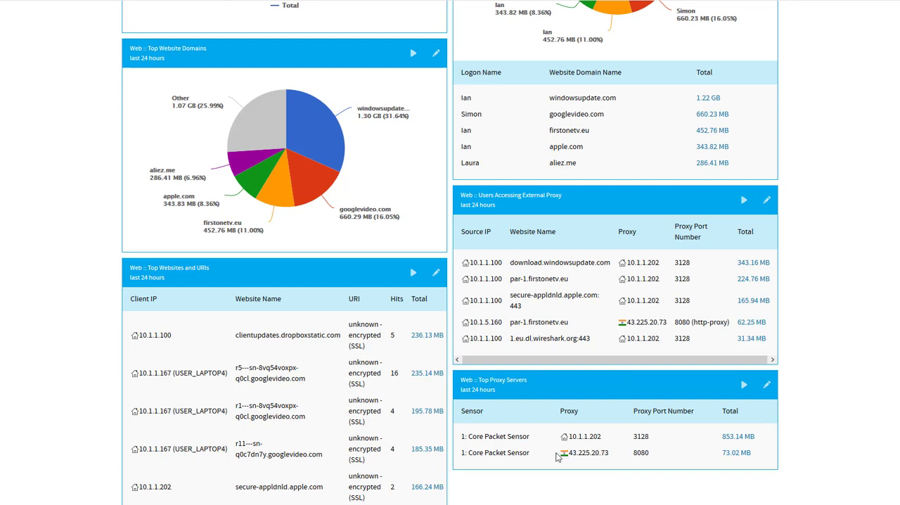
# Drill into the traffic total for proxy 43.225.20.73 on port 8080 and examine which devices and websites use it
pyautogui.moveTo(566, 454)
pyautogui.click(736, 456)
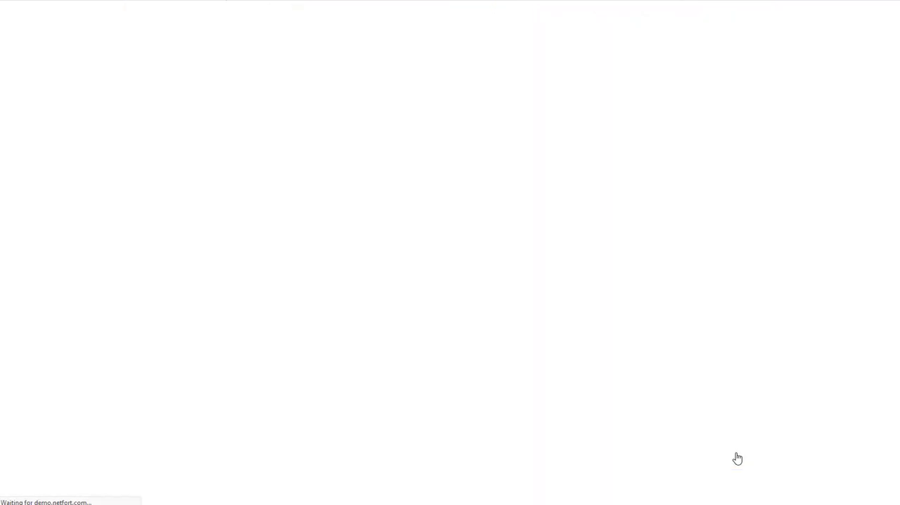
pyautogui.scroll(-1, 540, 373)
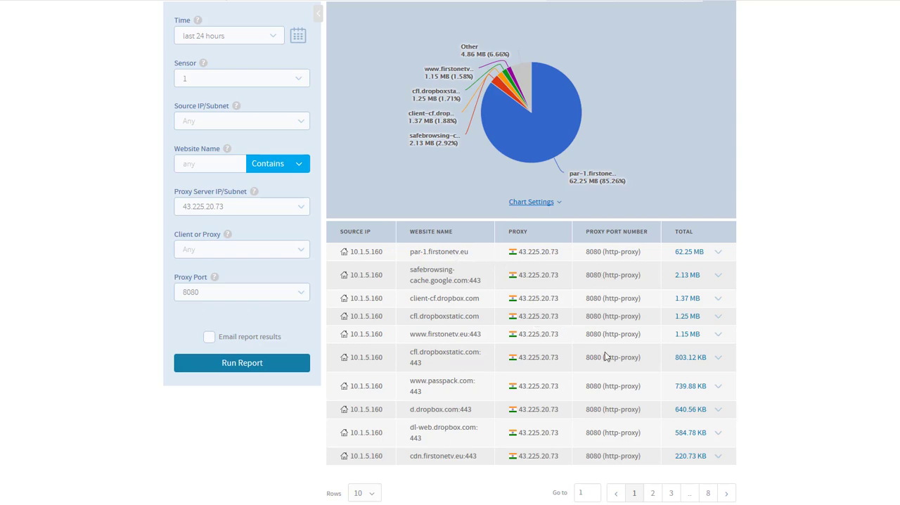
pyautogui.scroll(2, 610, 391)
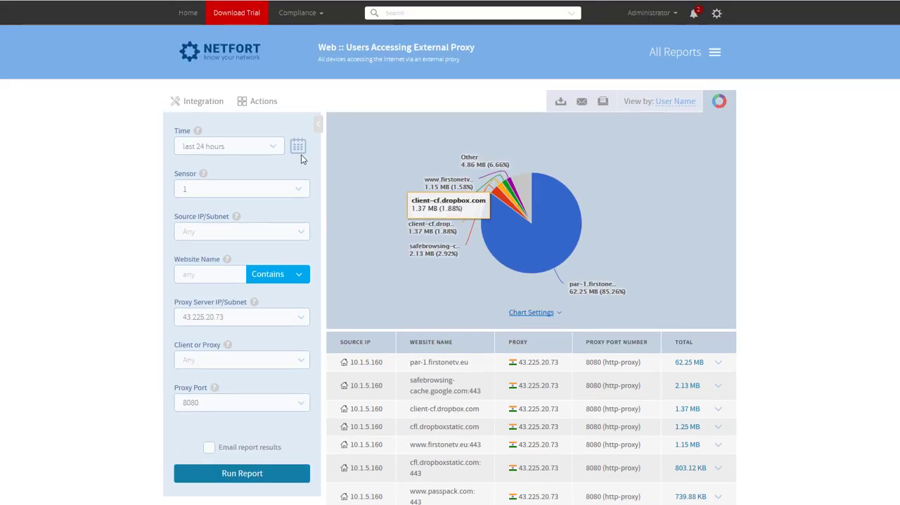
# Open the customisation page's list of report variables and look over the defined variables
pyautogui.click(181, 17)
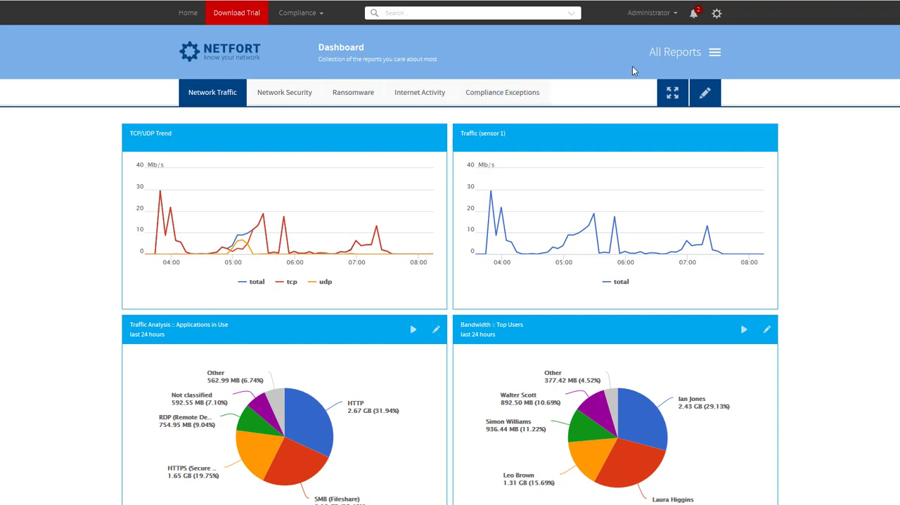
pyautogui.click(719, 14)
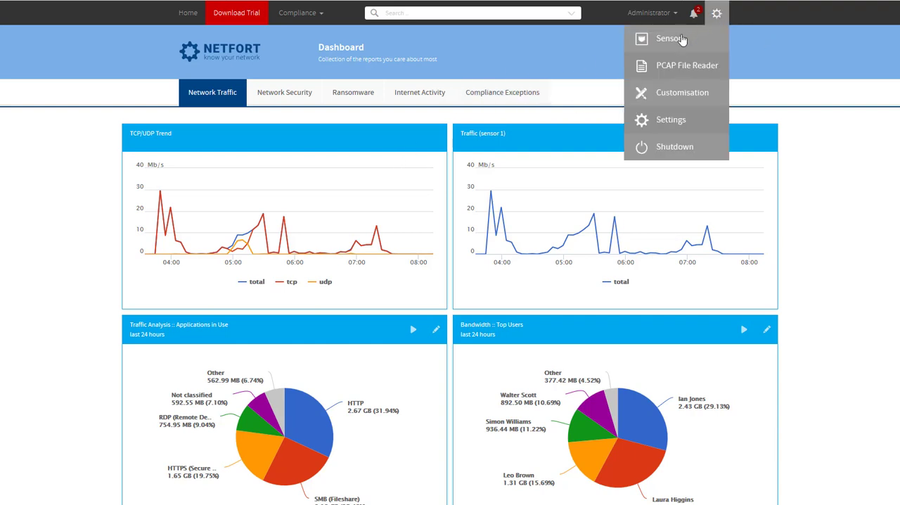
pyautogui.click(688, 96)
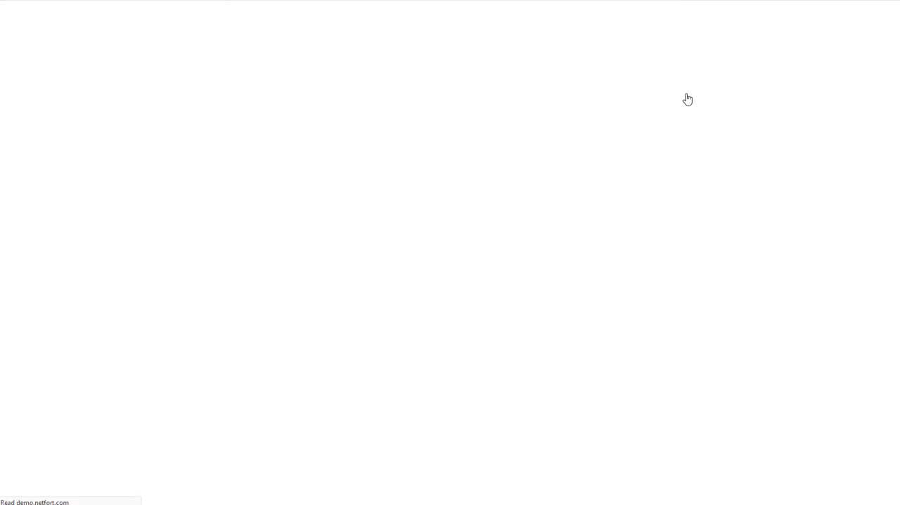
pyautogui.click(520, 173)
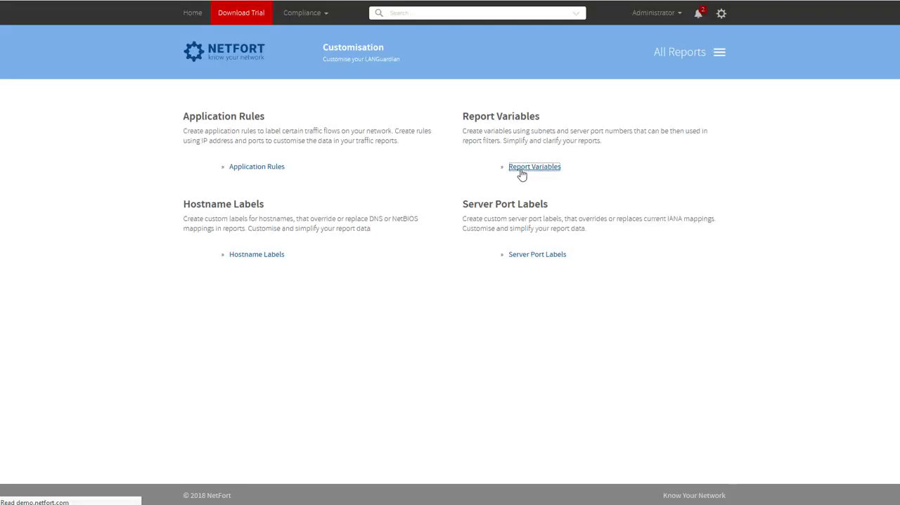
pyautogui.scroll(-1, 302, 204)
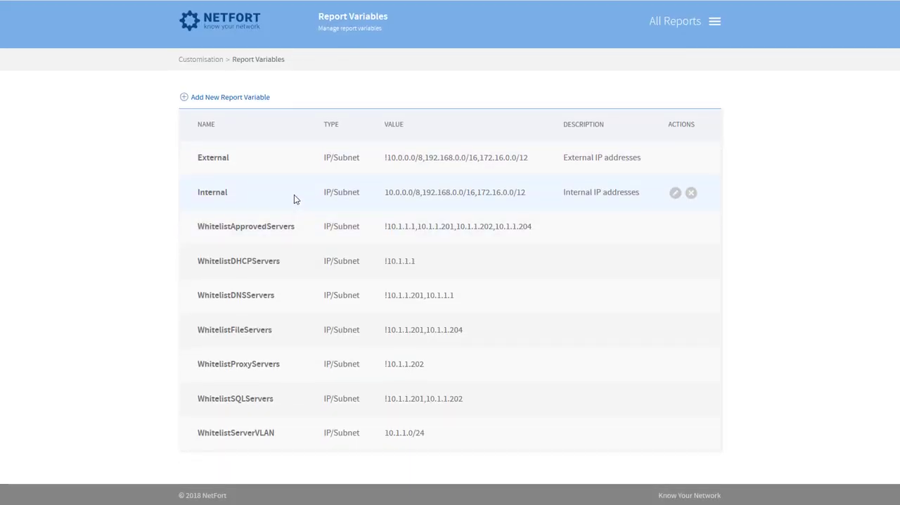
pyautogui.scroll(1, 289, 196)
pyautogui.moveTo(209, 184)
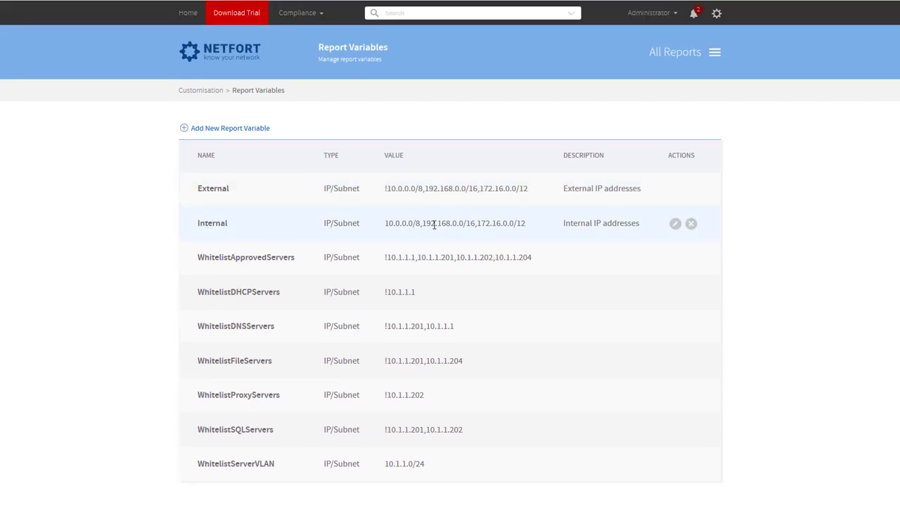
# Inspect the subnets in the Internal report variable's definition and close it without saving
pyautogui.click(675, 223)
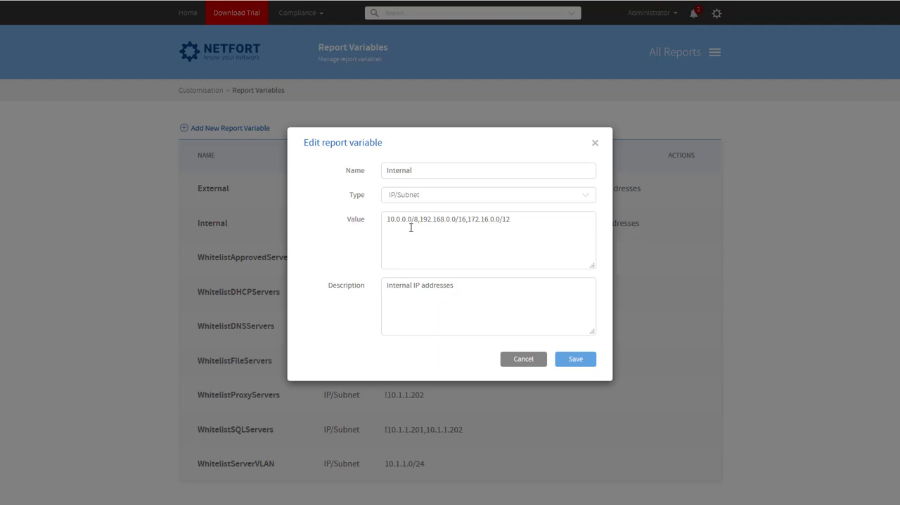
pyautogui.moveTo(529, 221); pyautogui.dragTo(359, 210)
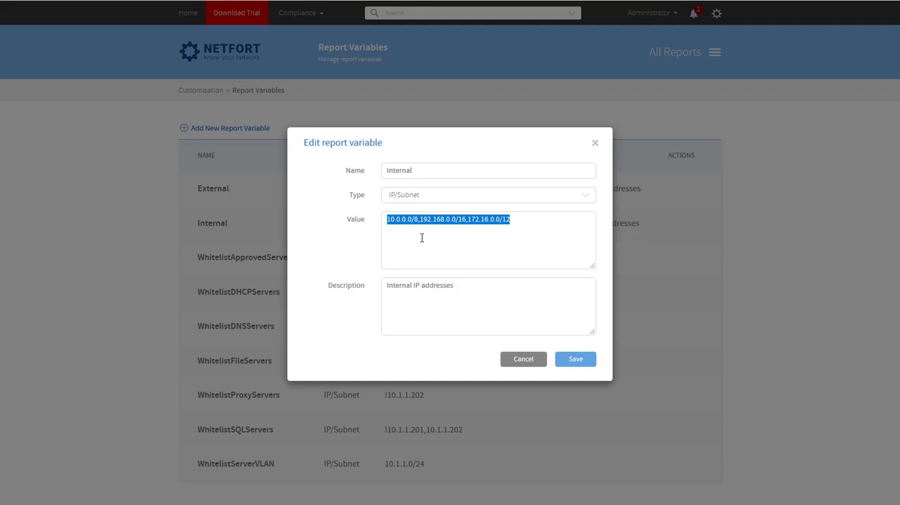
pyautogui.click(532, 361)
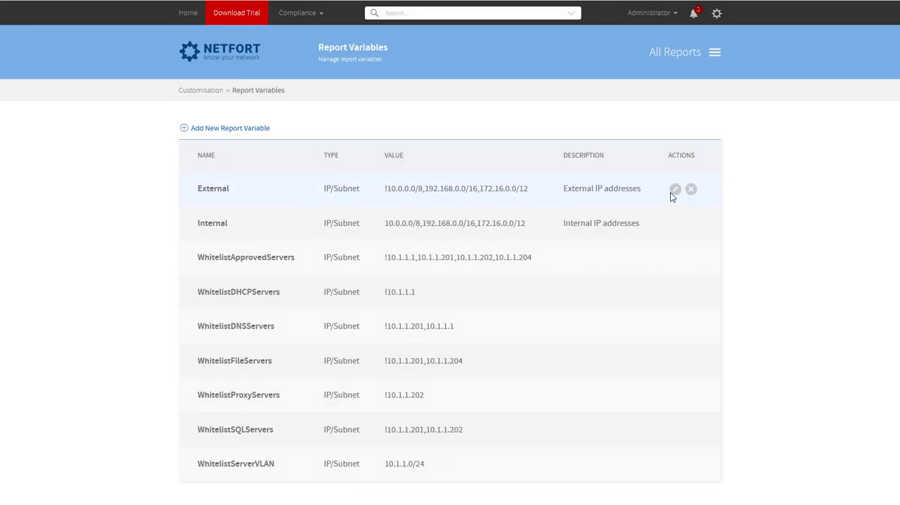
# Inspect the negated subnets in the External report variable's definition and close it without saving
pyautogui.click(675, 189)
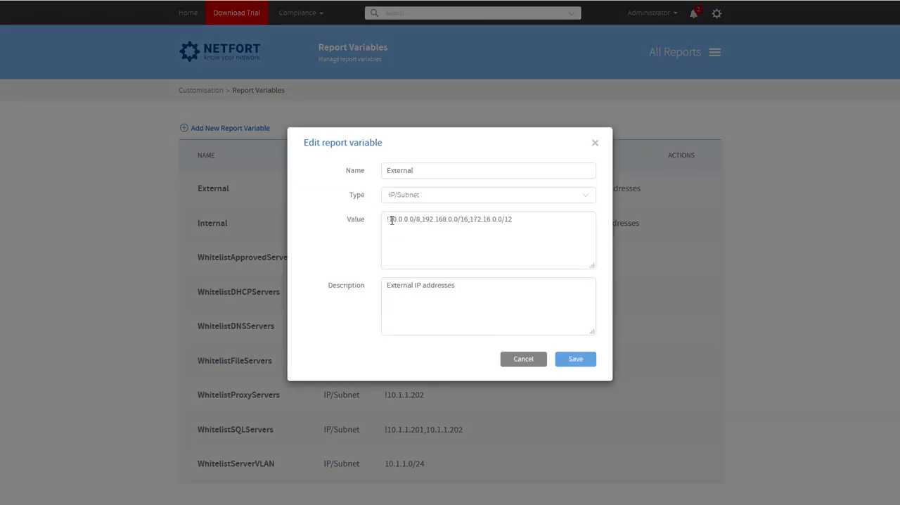
pyautogui.moveTo(389, 219); pyautogui.dragTo(537, 223)
pyautogui.click(471, 221)
pyautogui.click(523, 360)
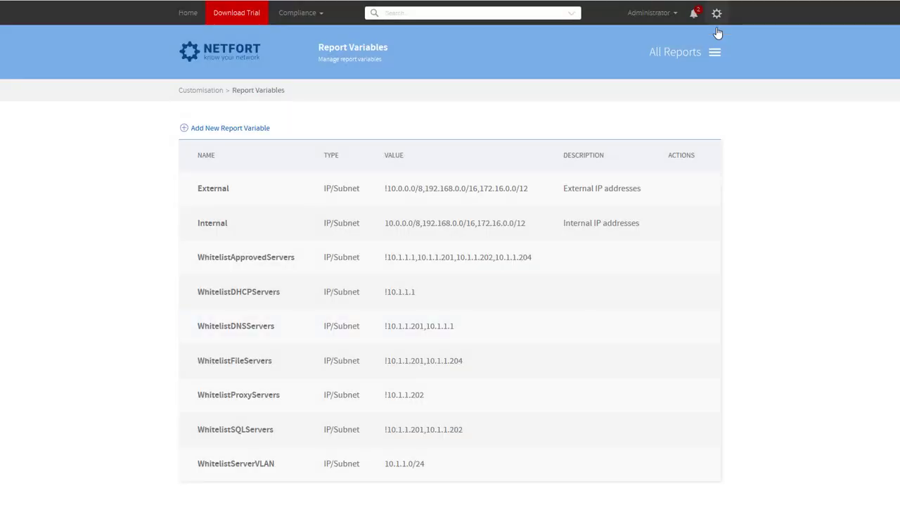
# Run the Applications in Use traffic report with source subnet $External and destination subnet $Internal
pyautogui.click(188, 20)
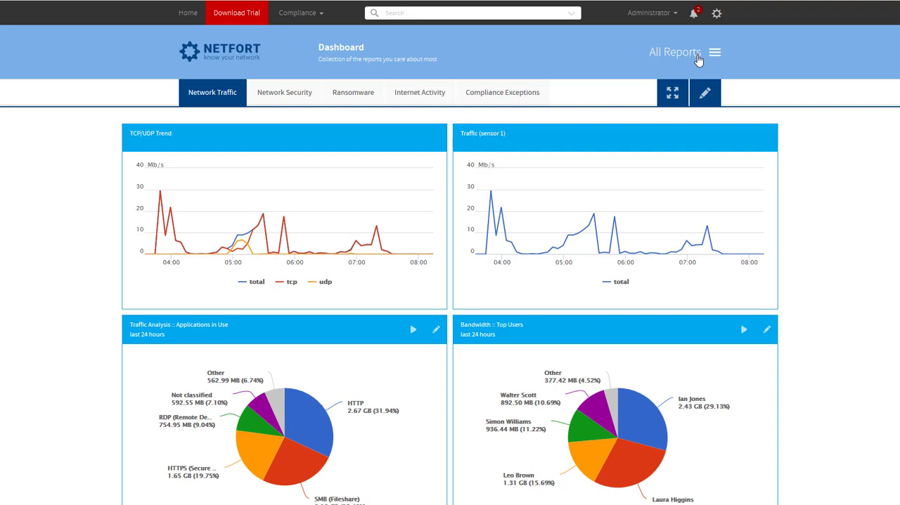
pyautogui.click(715, 58)
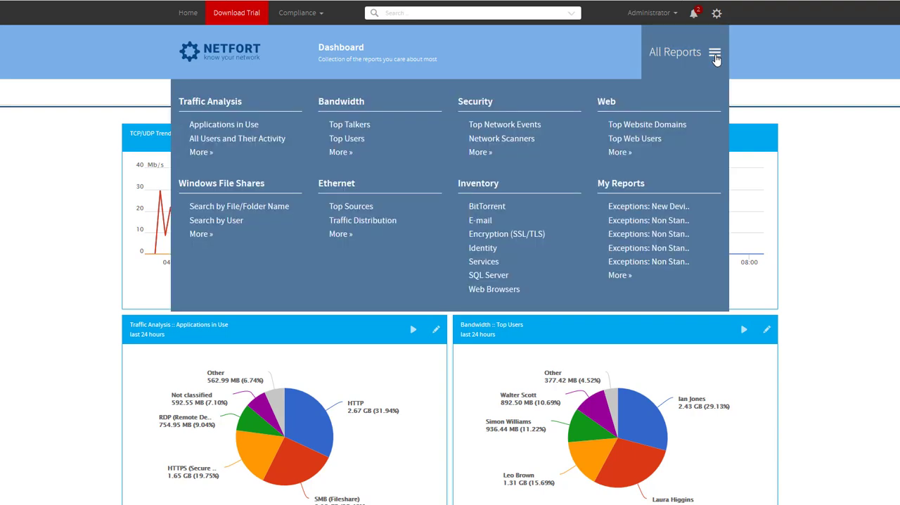
pyautogui.click(234, 126)
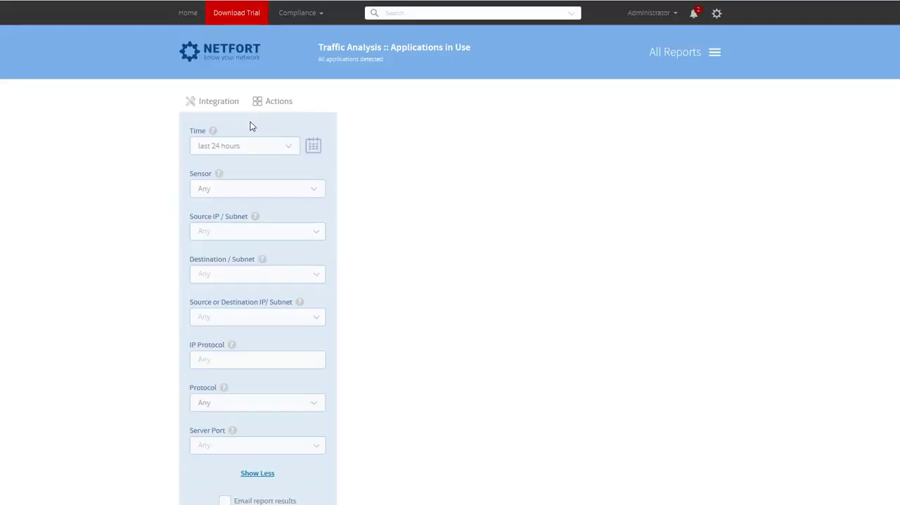
pyautogui.scroll(-1, 253, 141)
pyautogui.click(317, 179)
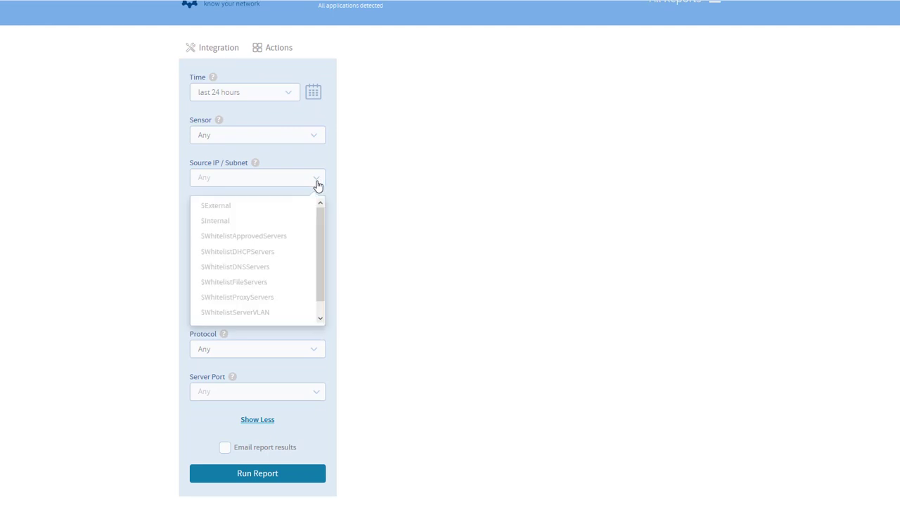
pyautogui.click(251, 210)
pyautogui.click(236, 220)
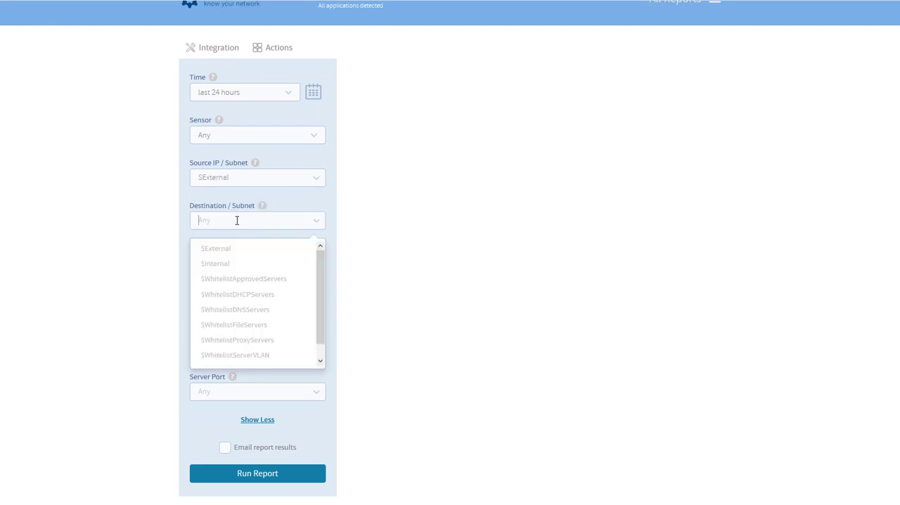
pyautogui.click(219, 265)
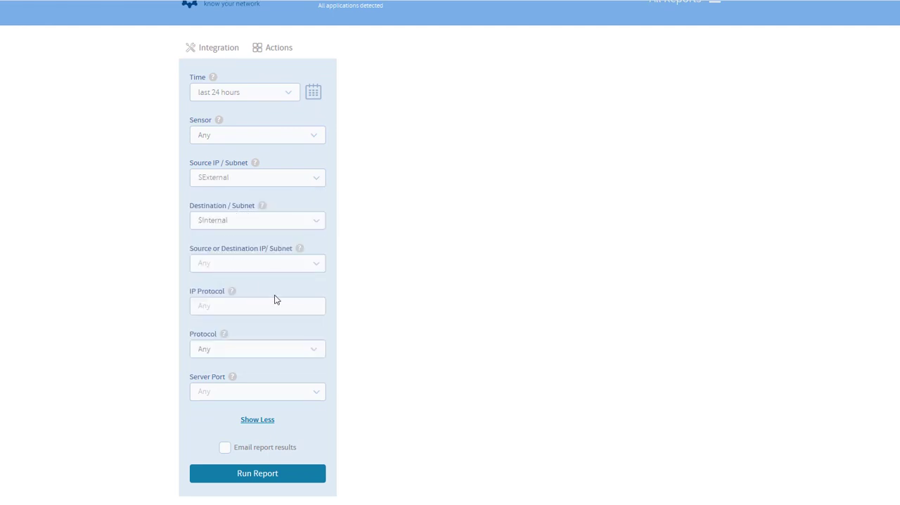
pyautogui.click(262, 473)
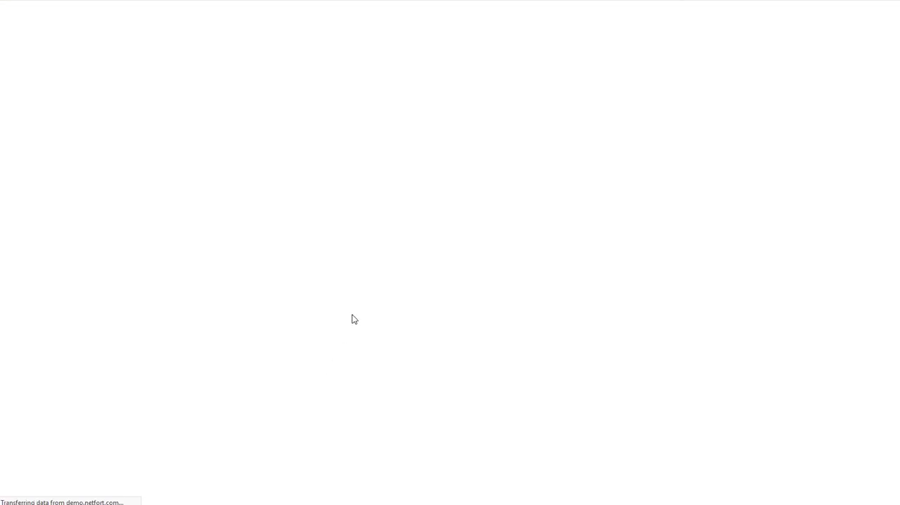
# Review the protocols in the report results and drill into the SMB (Fileshare) total
pyautogui.scroll(-2, 367, 248)
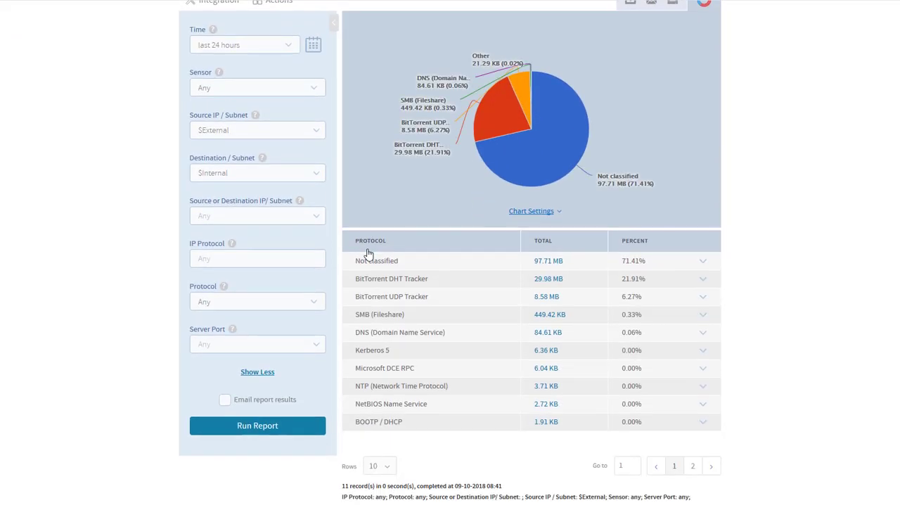
pyautogui.scroll(-2, 367, 253)
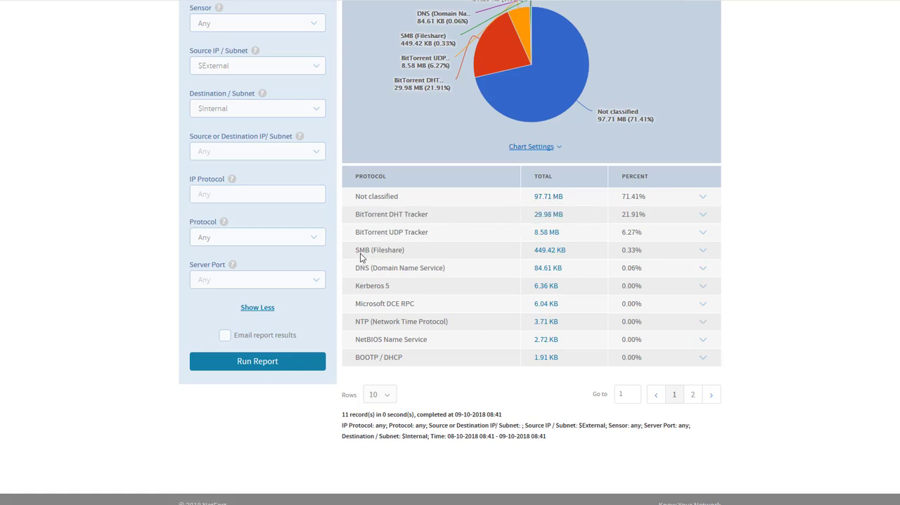
pyautogui.moveTo(354, 253); pyautogui.dragTo(418, 260)
pyautogui.click(555, 258)
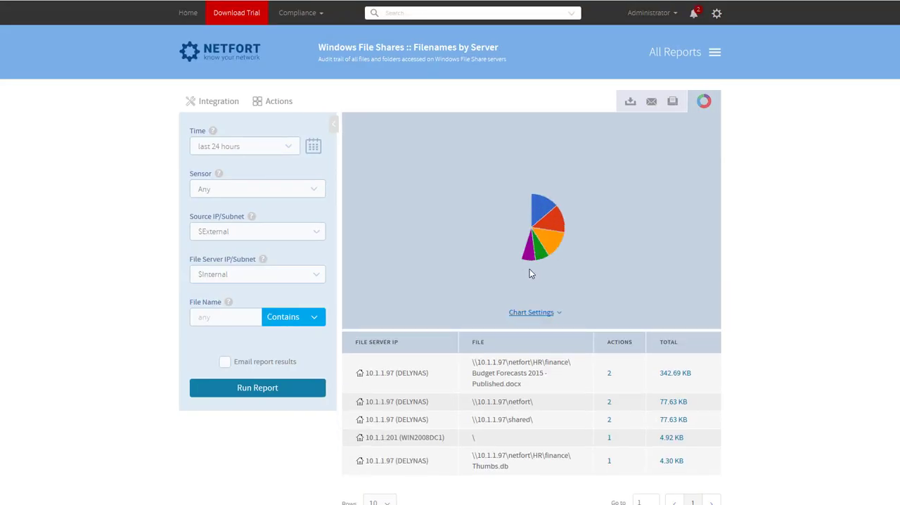
# Check the actions on Budget Forecasts 2015 - Published.docx and return to the filters of the Applications in Use report
pyautogui.scroll(-3, 501, 272)
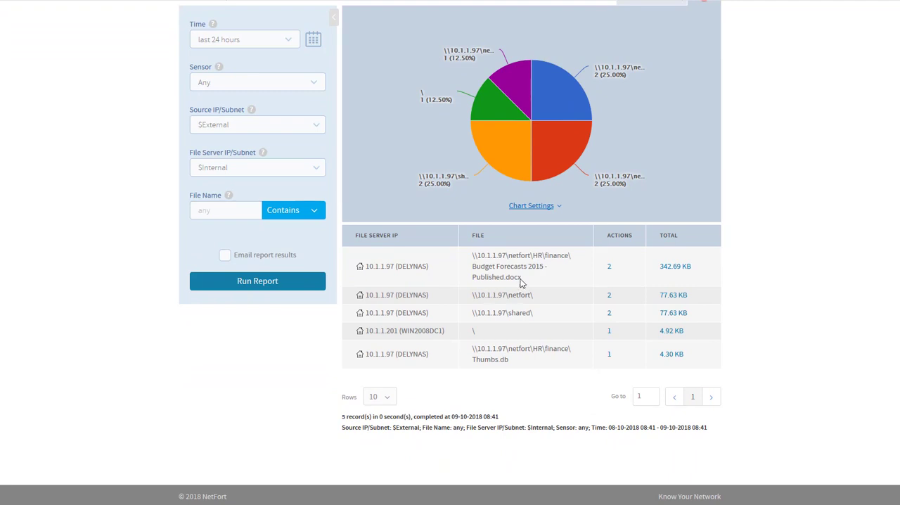
pyautogui.click(609, 268)
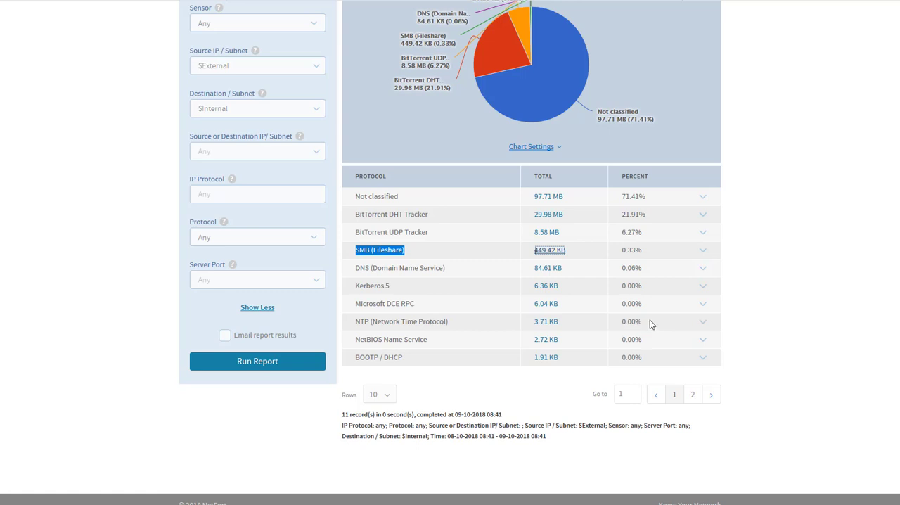
pyautogui.click(411, 254)
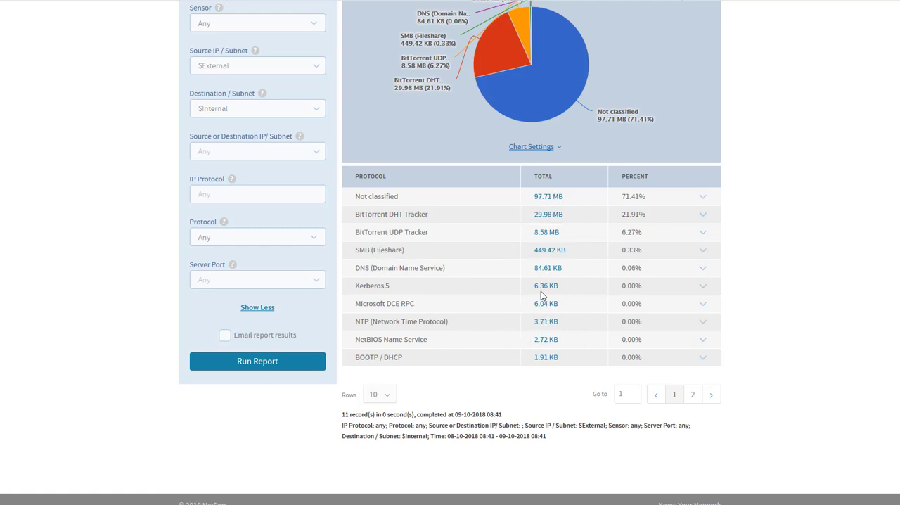
pyautogui.scroll(3, 542, 296)
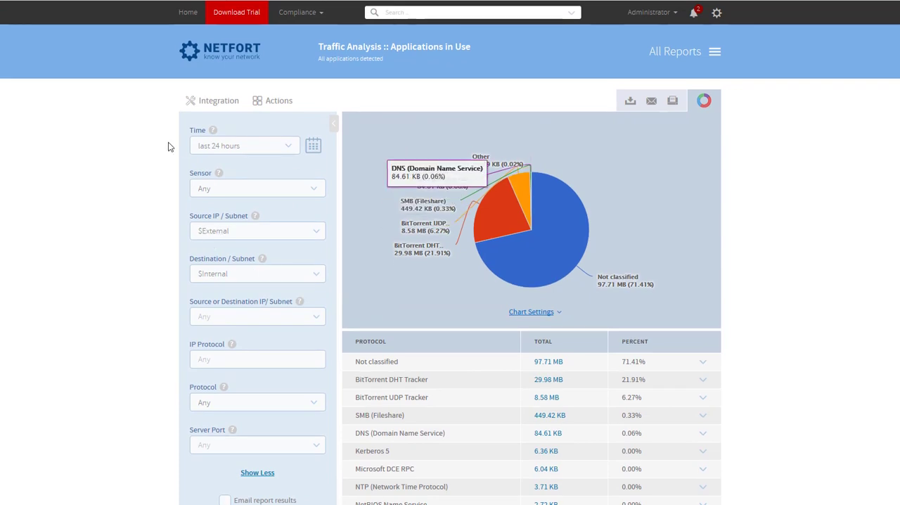
# Start saving the filtered report as a custom report named Inbound Applications and cancel without saving
pyautogui.click(268, 103)
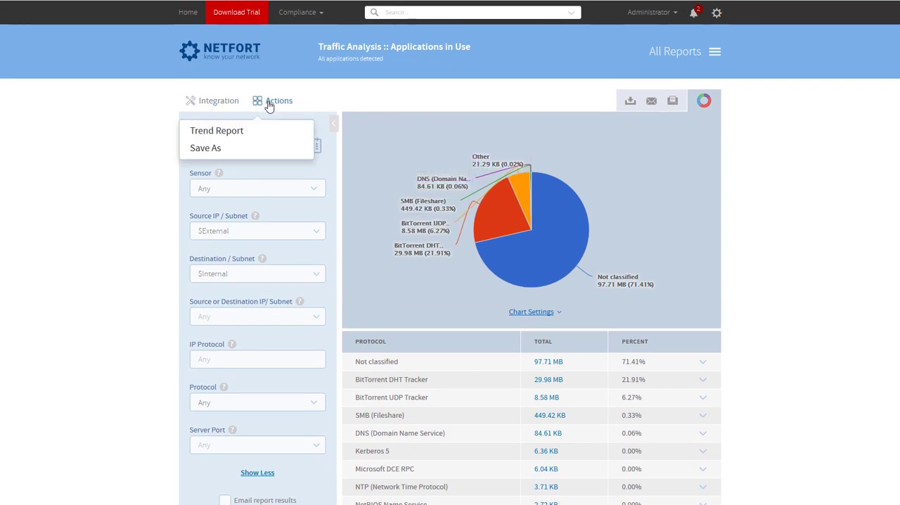
pyautogui.click(208, 147)
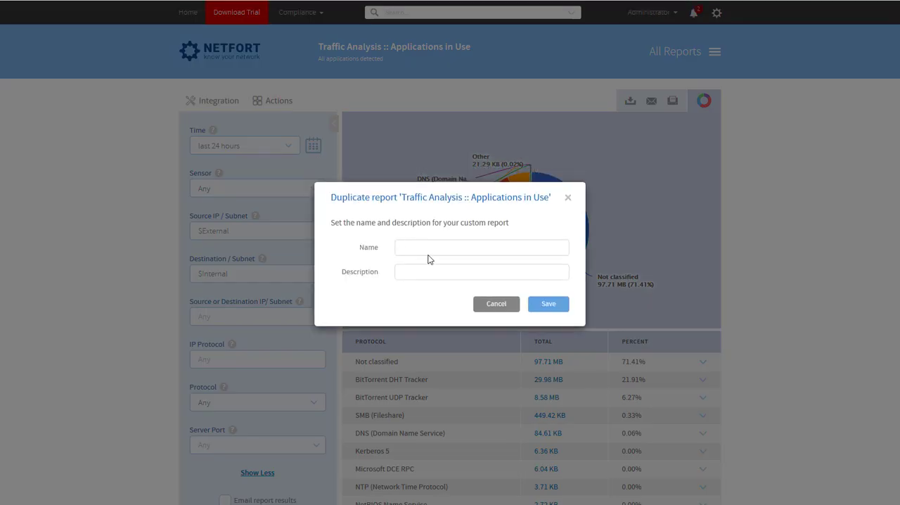
pyautogui.click(429, 252)
pyautogui.write('Inbound Applications')
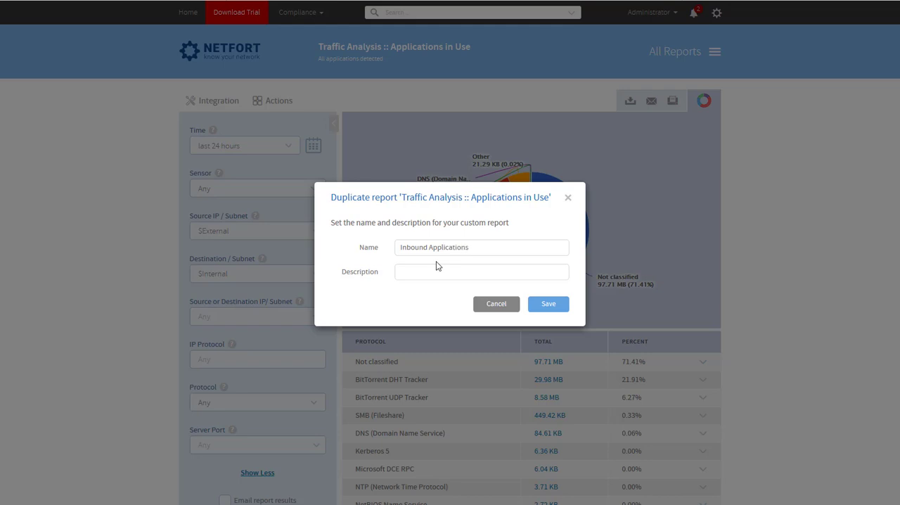
pyautogui.click(496, 307)
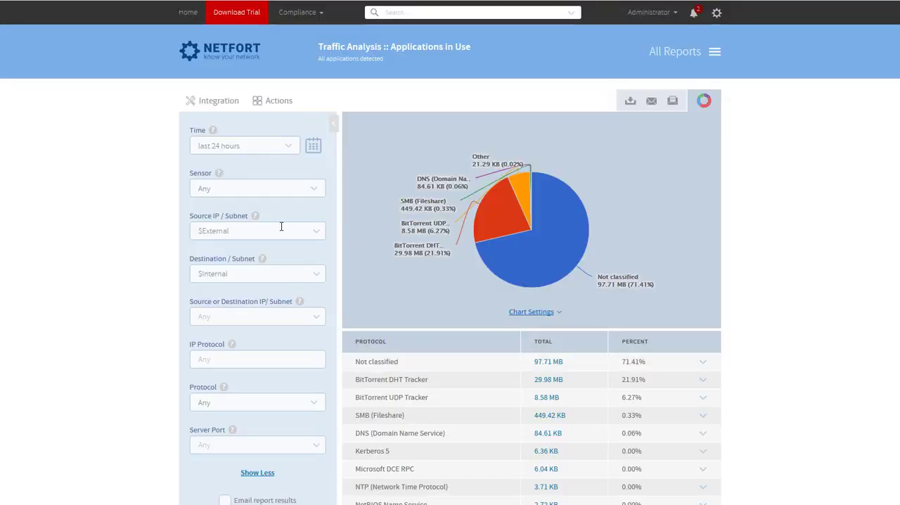
# Rerun the Applications in Use report with source subnet $Internal and destination subnet $External
pyautogui.click(315, 234)
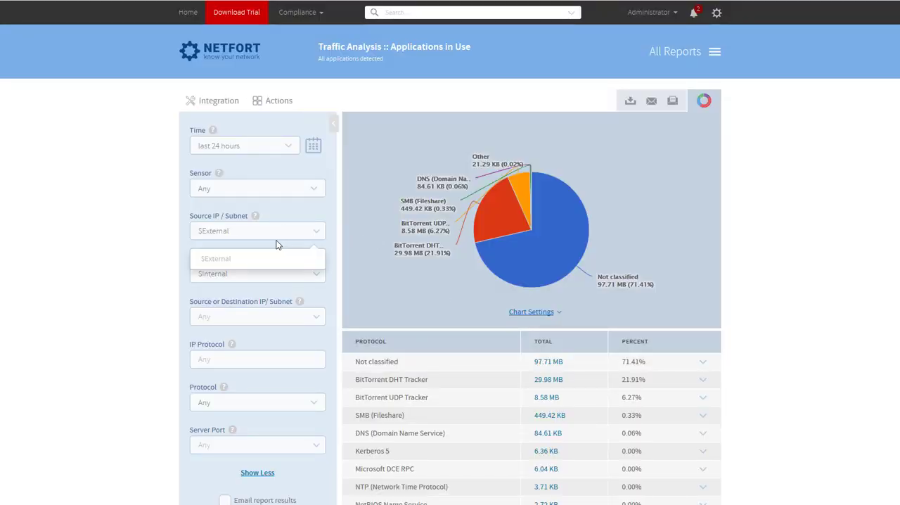
pyautogui.moveTo(198, 226); pyautogui.dragTo(90, 227)
pyautogui.write('in')
pyautogui.click(214, 258)
pyautogui.click(235, 274)
pyautogui.moveTo(234, 275); pyautogui.dragTo(173, 268)
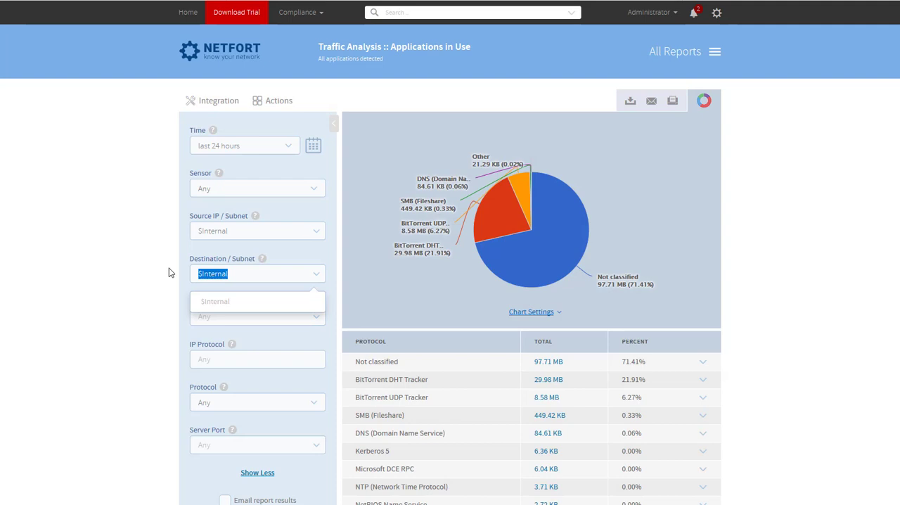
pyautogui.write('ex')
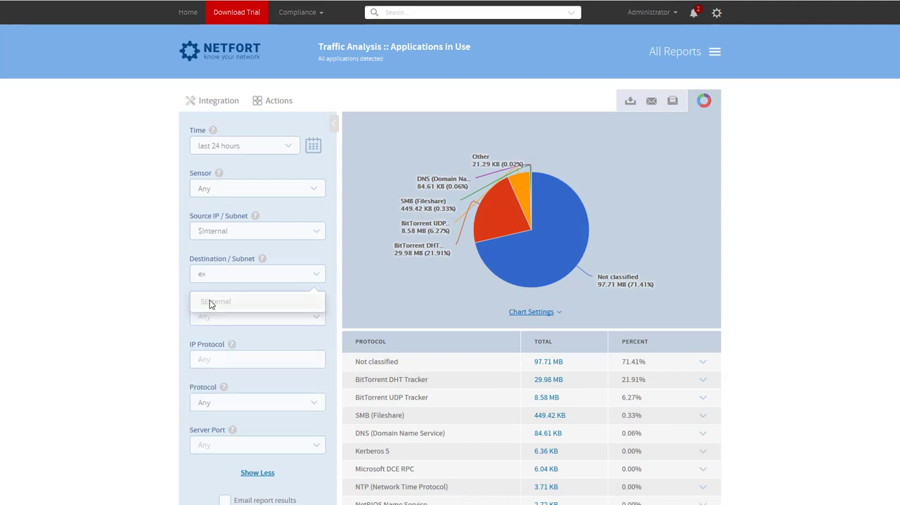
pyautogui.click(210, 302)
pyautogui.scroll(-1, 232, 248)
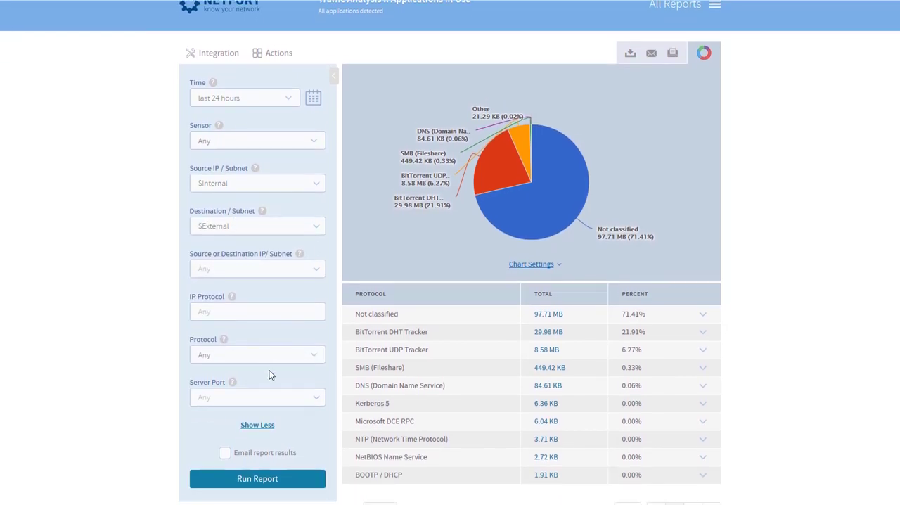
pyautogui.click(283, 476)
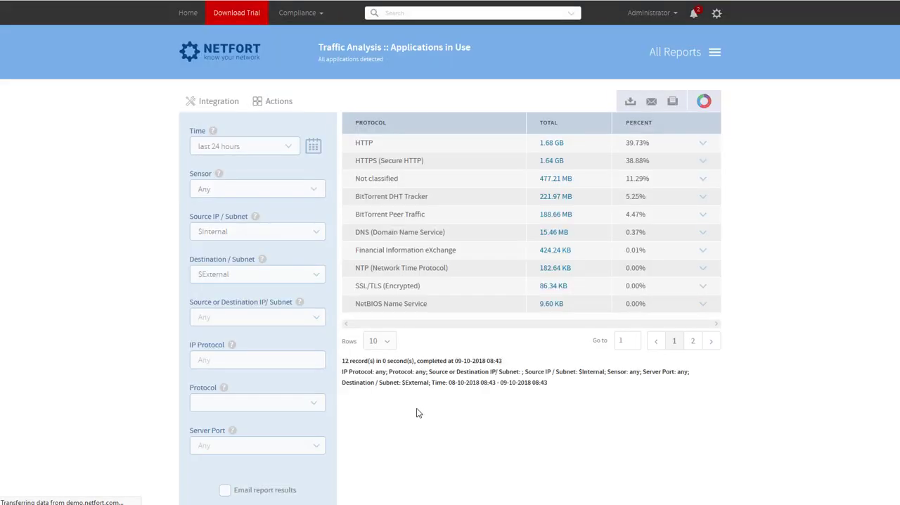
# Drill into the Financial Information eXchange total and open the sessions of client 10.1.1.162
pyautogui.scroll(-1, 417, 406)
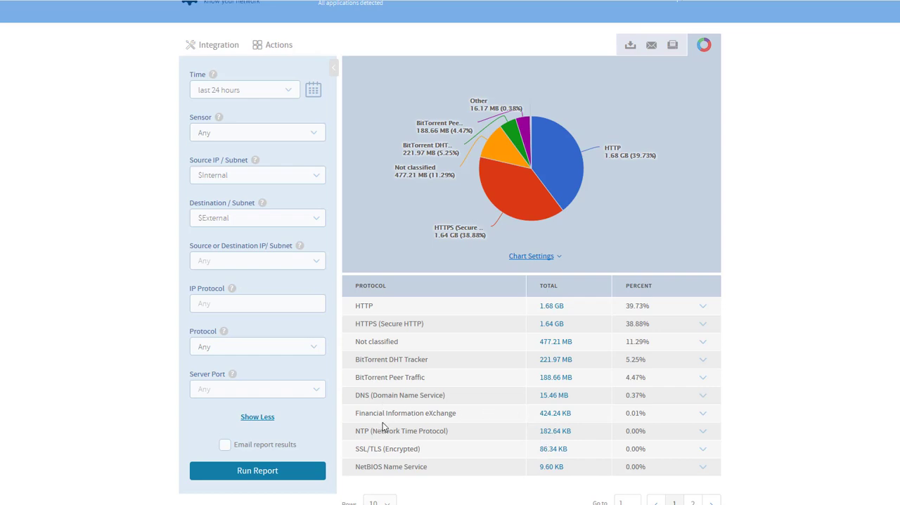
pyautogui.click(563, 418)
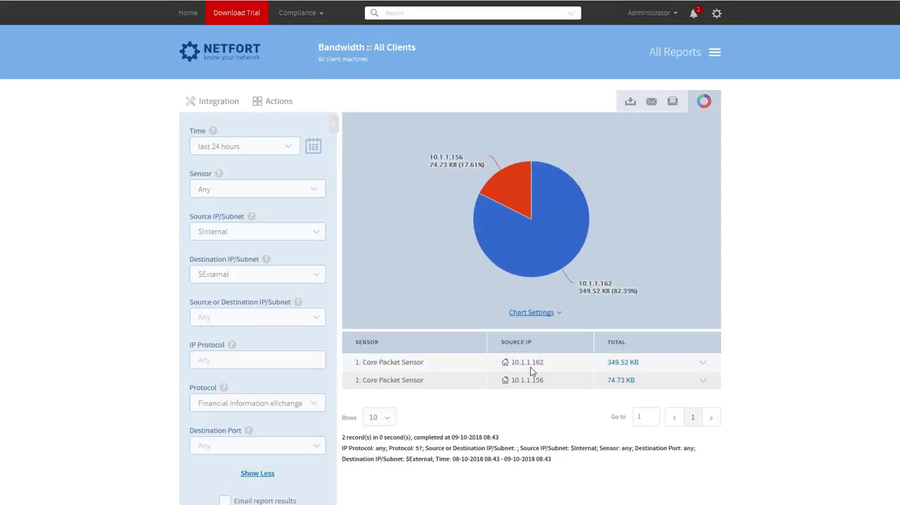
pyautogui.click(623, 362)
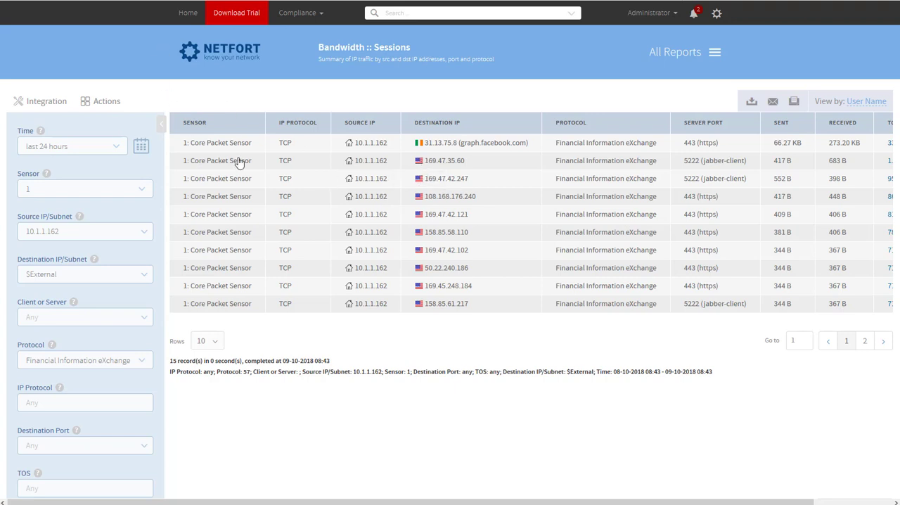
# Run the Security report Top Network Events for the last 24 hours with source subnet $External
pyautogui.click(187, 13)
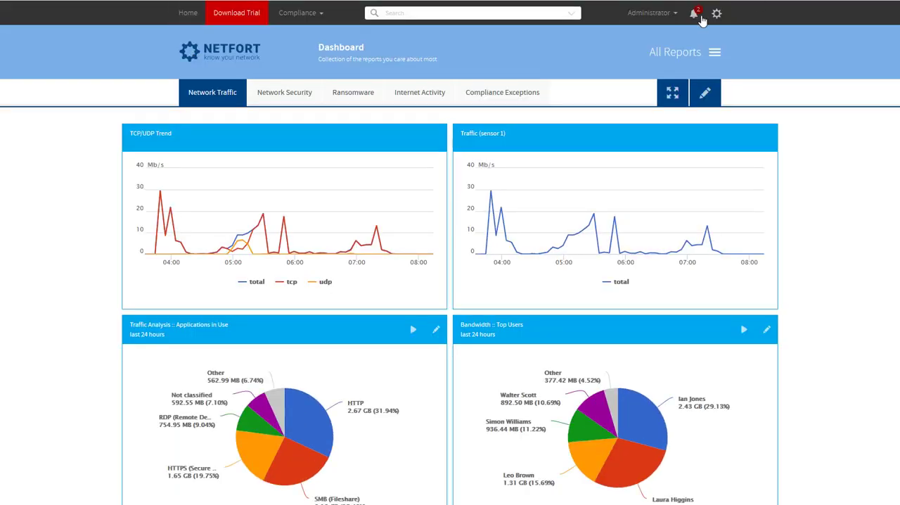
pyautogui.click(715, 55)
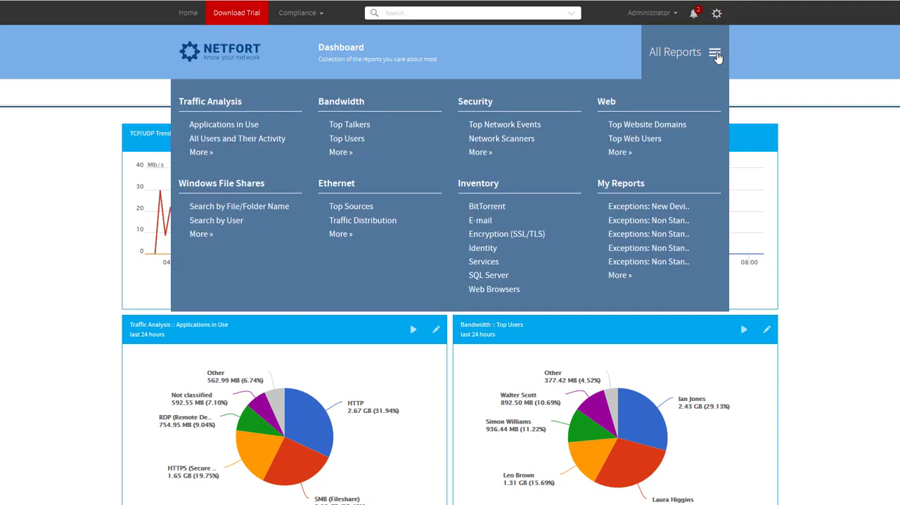
pyautogui.click(503, 129)
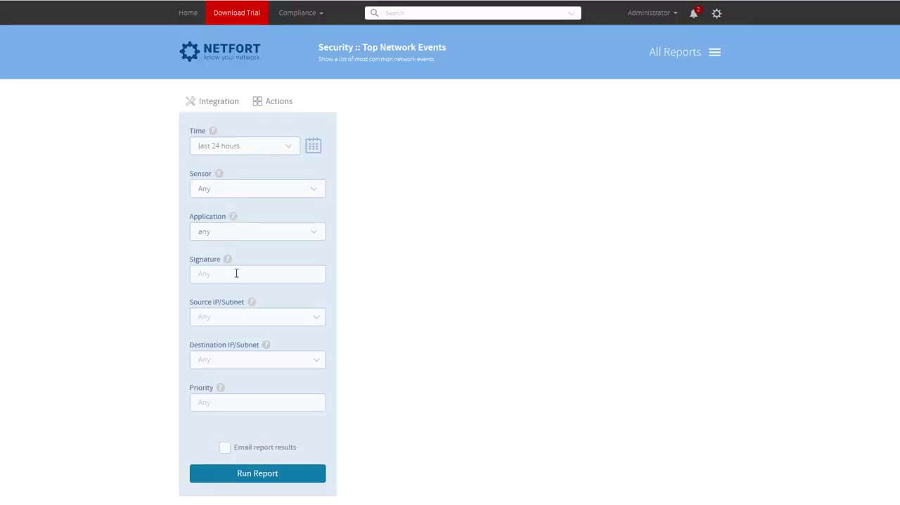
pyautogui.scroll(-2, 237, 276)
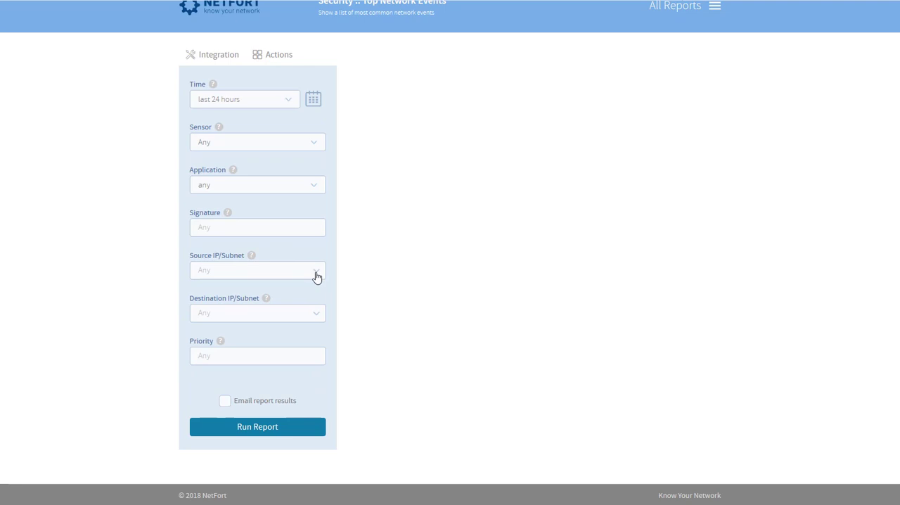
pyautogui.click(311, 275)
pyautogui.click(215, 301)
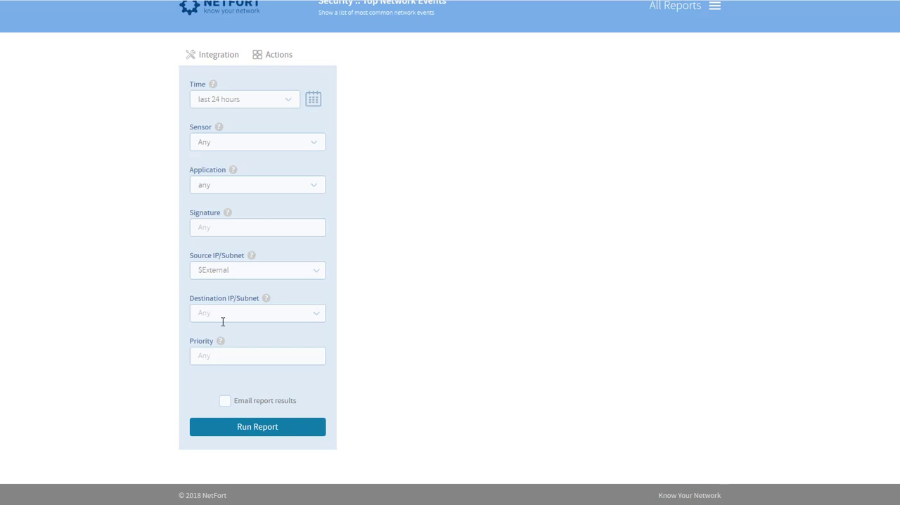
pyautogui.click(257, 430)
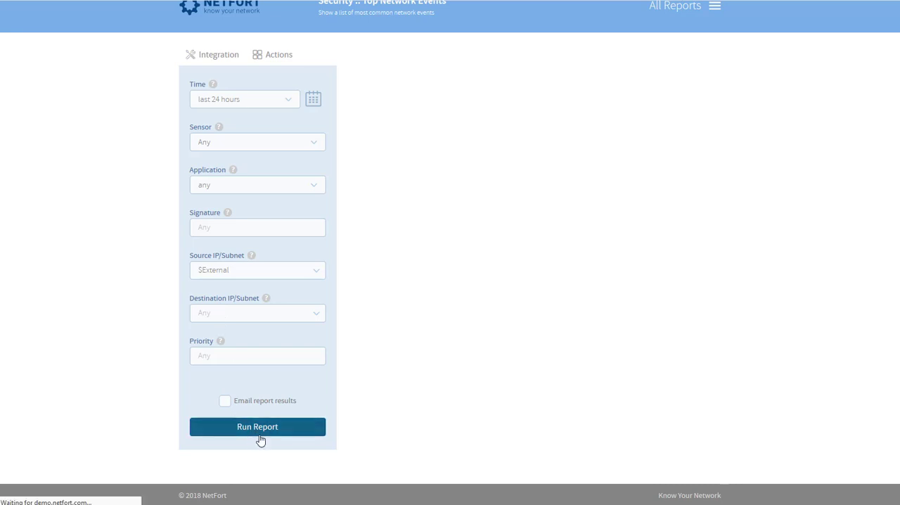
# Drill into the Netscan total, check the source IP of the scanning events, and return to the Top Network Events results
pyautogui.scroll(-2, 281, 420)
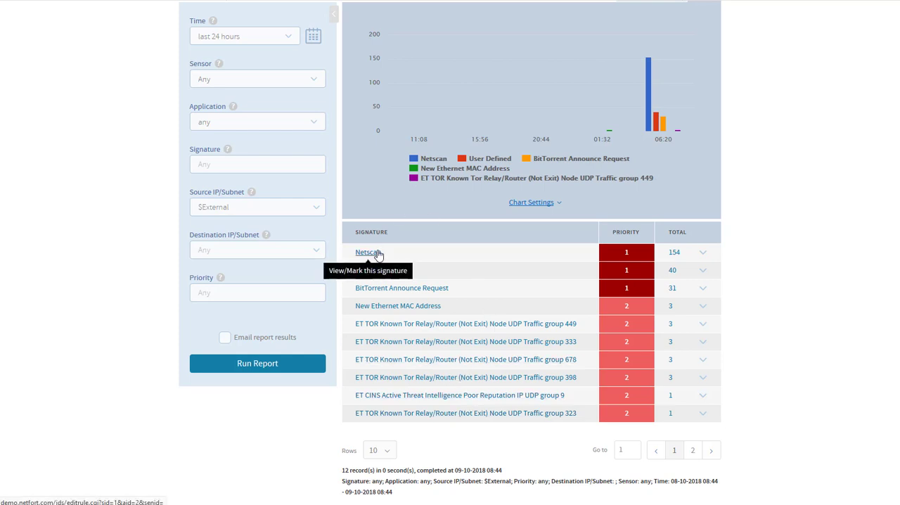
pyautogui.click(676, 254)
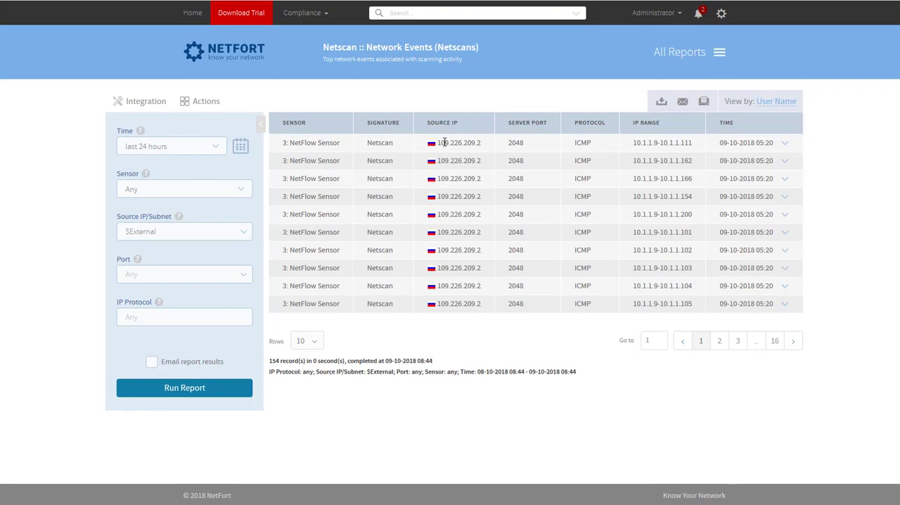
pyautogui.moveTo(445, 142); pyautogui.dragTo(484, 143)
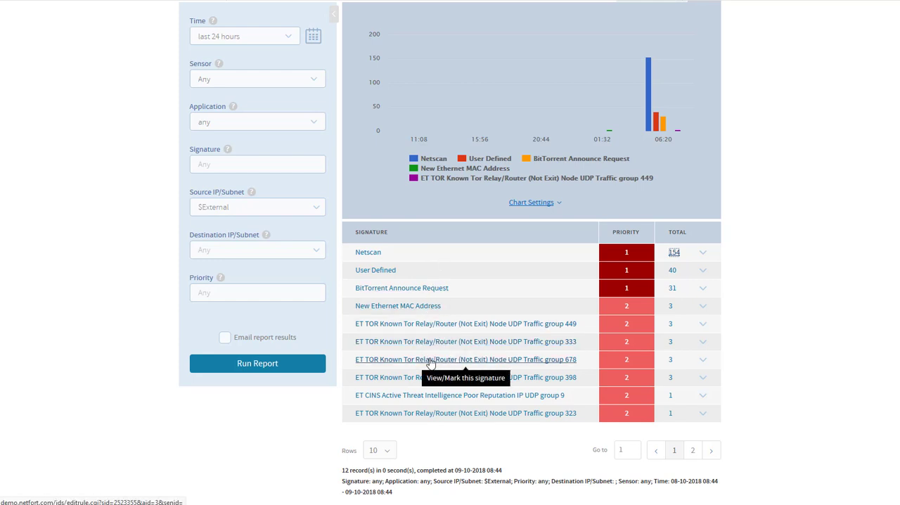
pyautogui.scroll(2, 445, 351)
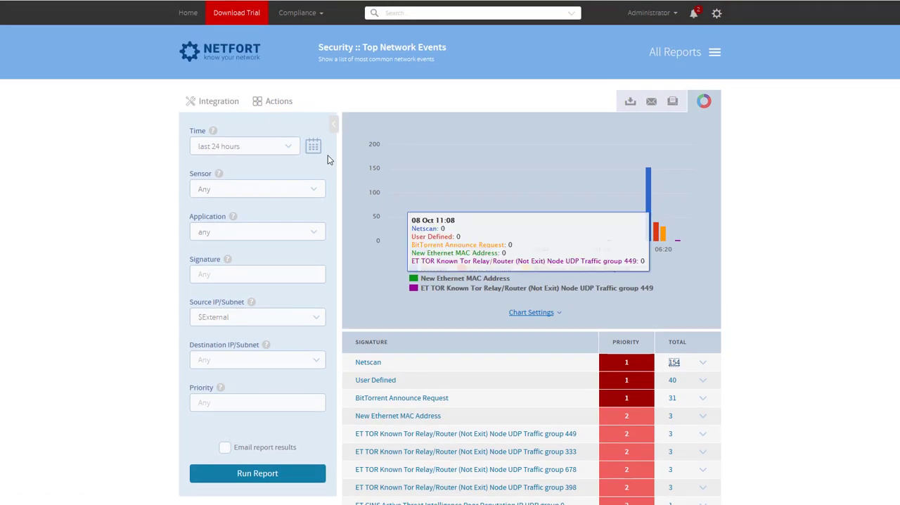
pyautogui.click(264, 102)
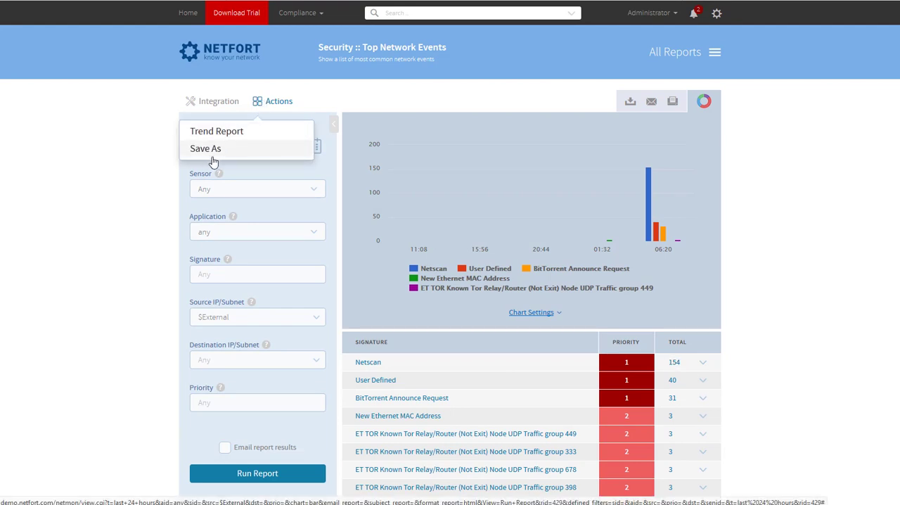
pyautogui.click(783, 161)
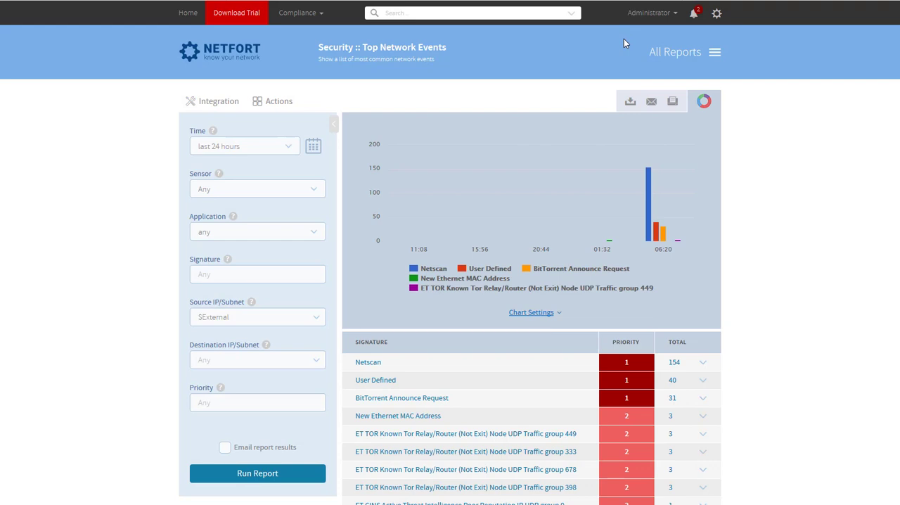
# Search the reports for tcp and open the TCP Traffic Distribution bandwidth report
pyautogui.click(491, 13)
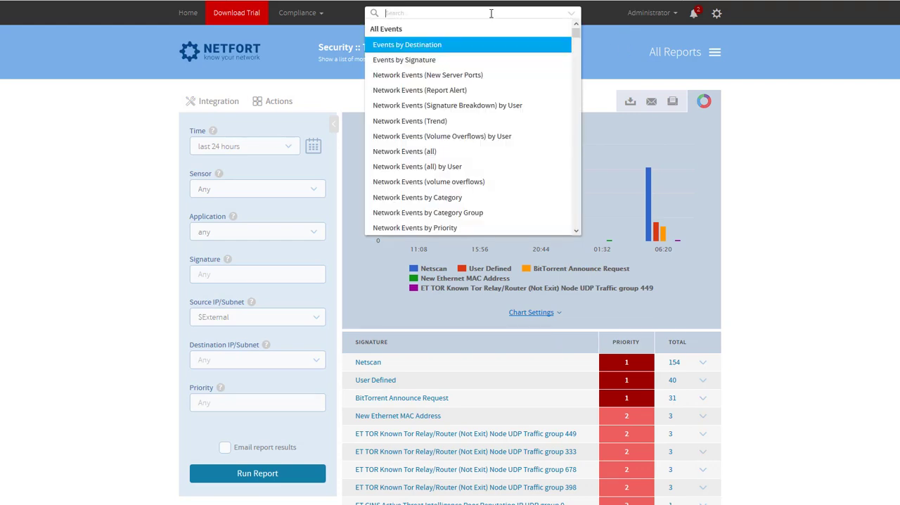
pyautogui.write('tcp')
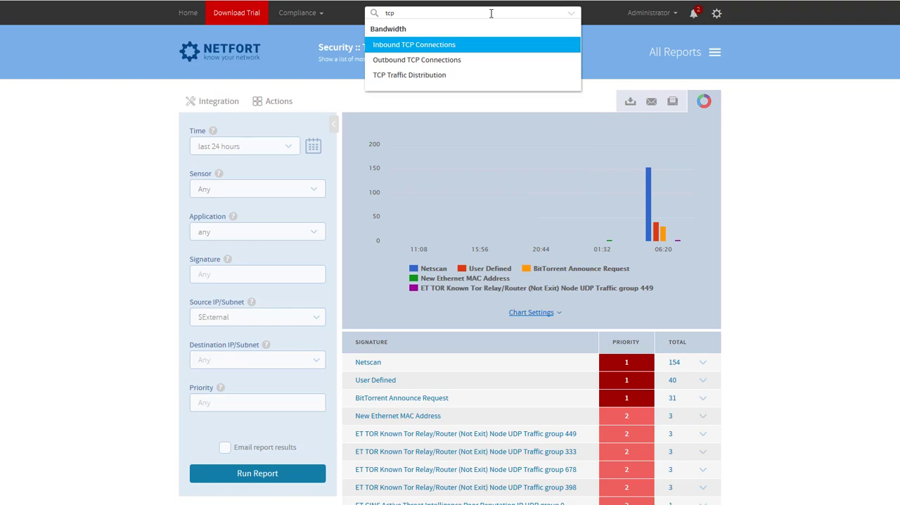
pyautogui.click(414, 76)
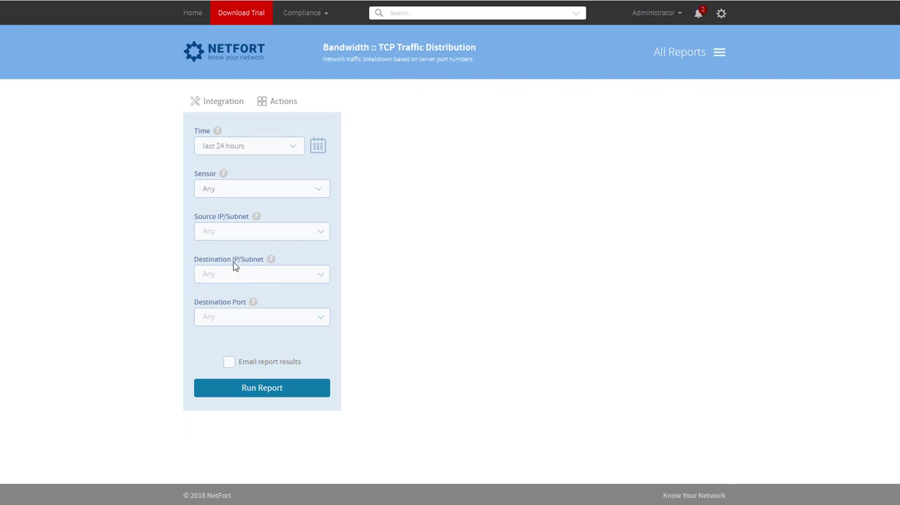
# Run the TCP Traffic Distribution report with source subnet $External and destination subnet $Internal
pyautogui.click(248, 227)
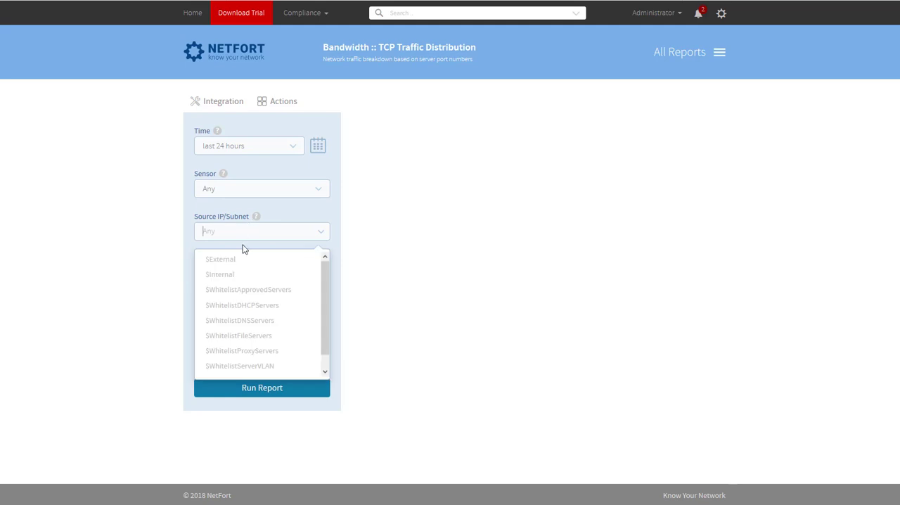
pyautogui.click(241, 260)
pyautogui.click(230, 272)
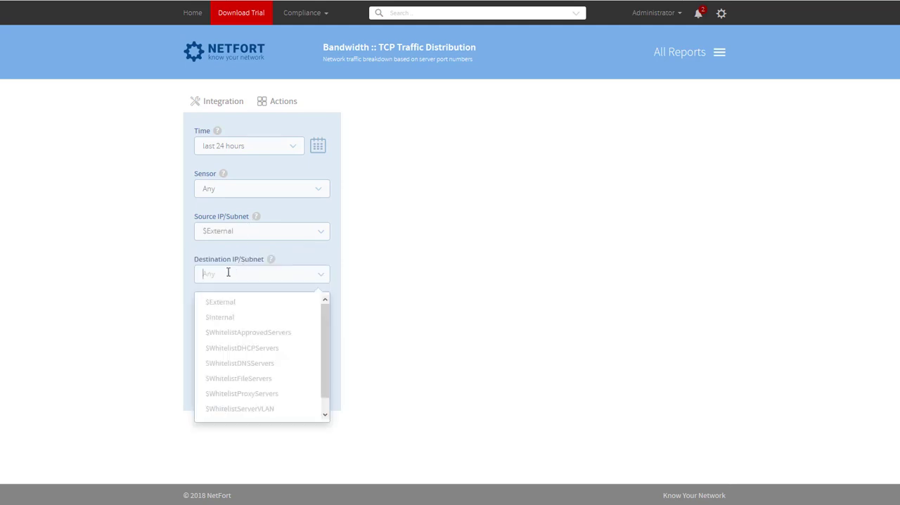
pyautogui.click(218, 316)
pyautogui.click(270, 391)
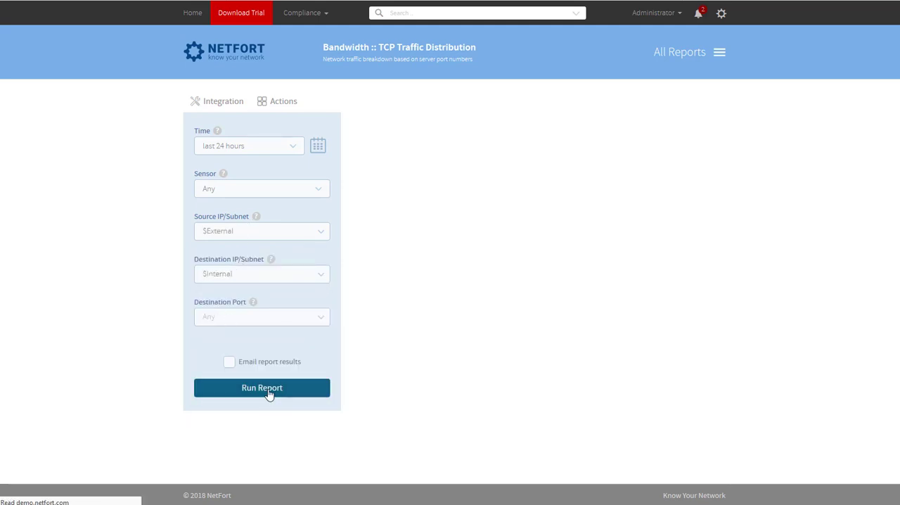
# Examine the service ports in the report results, especially the 445 (microsoft-ds) rows, and check the available report actions
pyautogui.scroll(-3, 515, 301)
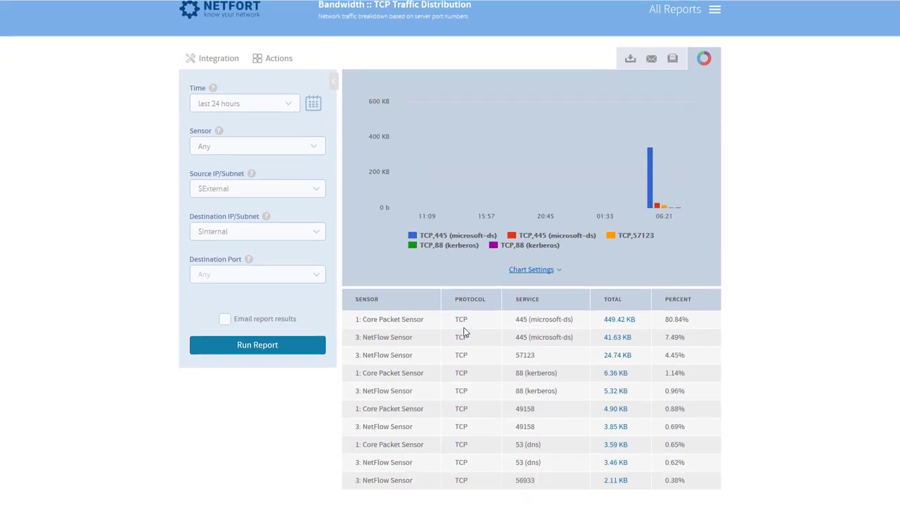
pyautogui.scroll(-2, 362, 421)
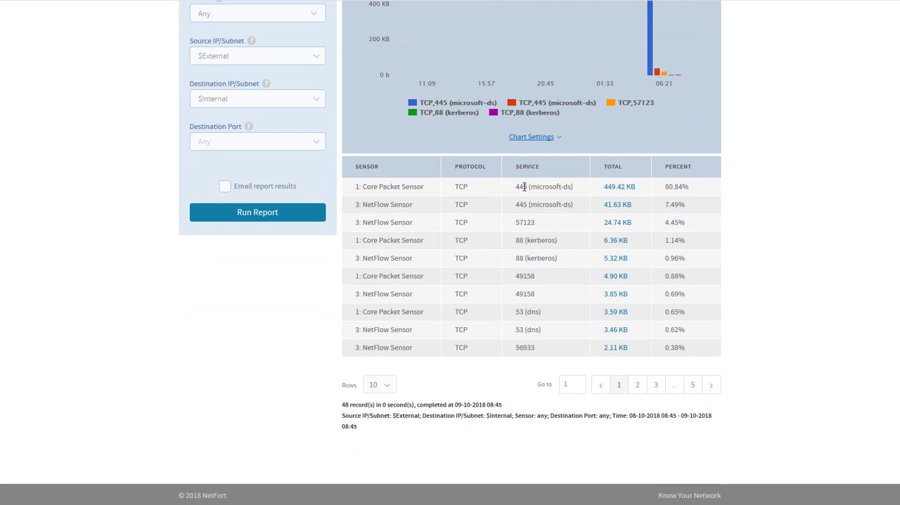
pyautogui.moveTo(519, 187); pyautogui.dragTo(533, 204)
pyautogui.click(517, 221)
pyautogui.moveTo(516, 186); pyautogui.dragTo(546, 186)
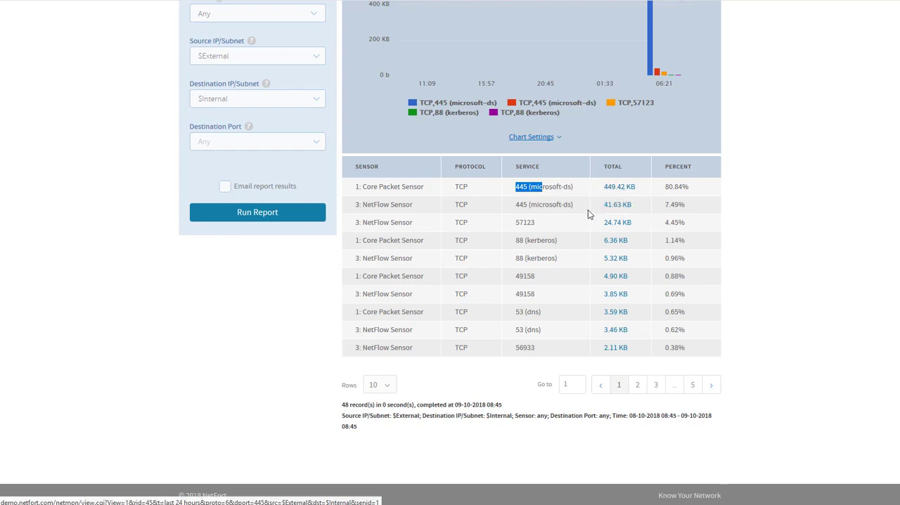
pyautogui.scroll(1, 585, 213)
pyautogui.scroll(4, 584, 218)
pyautogui.click(276, 101)
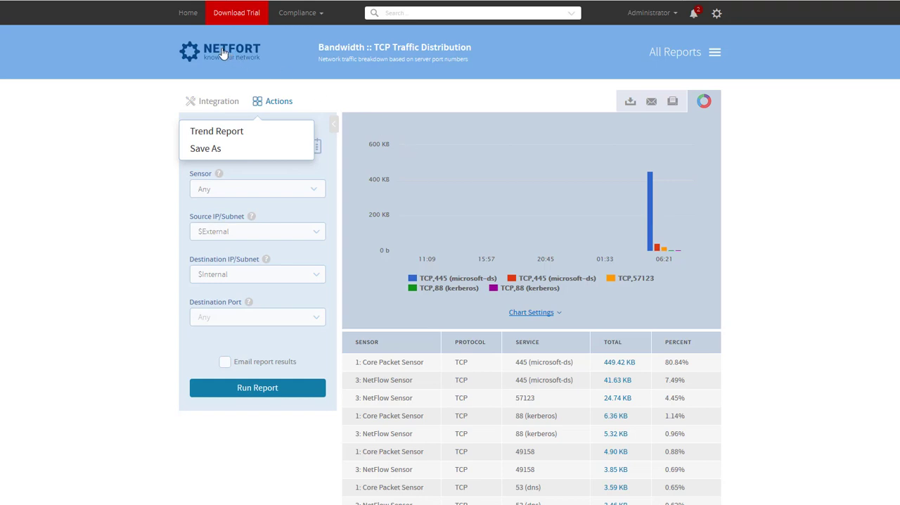
# Return to the home dashboard and open the Internet Activity dashboard
pyautogui.click(188, 14)
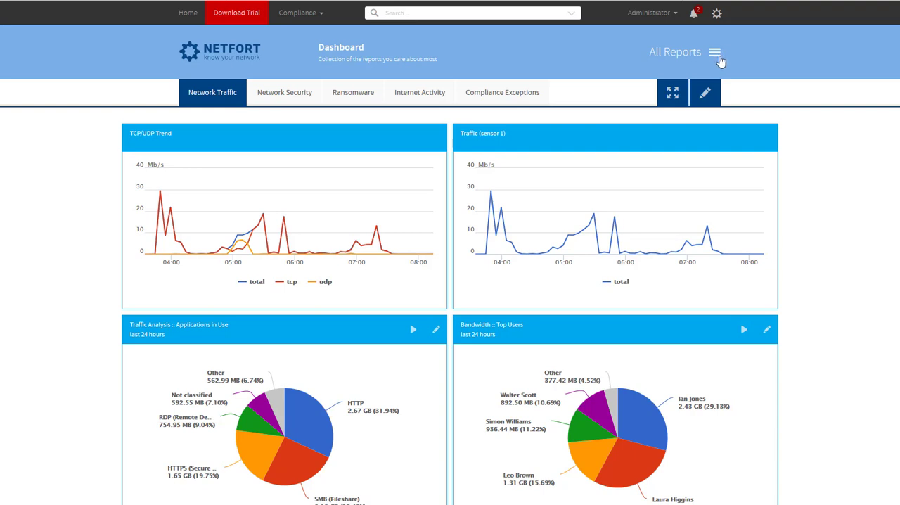
pyautogui.click(415, 98)
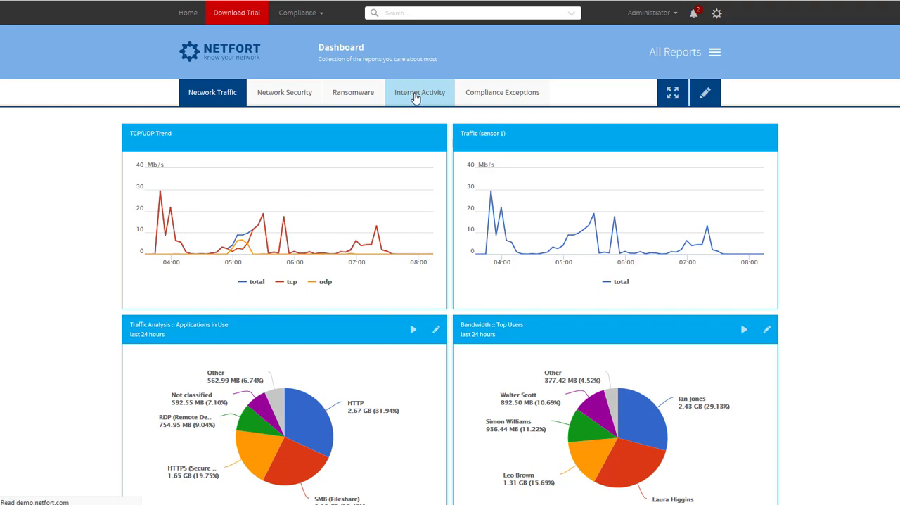